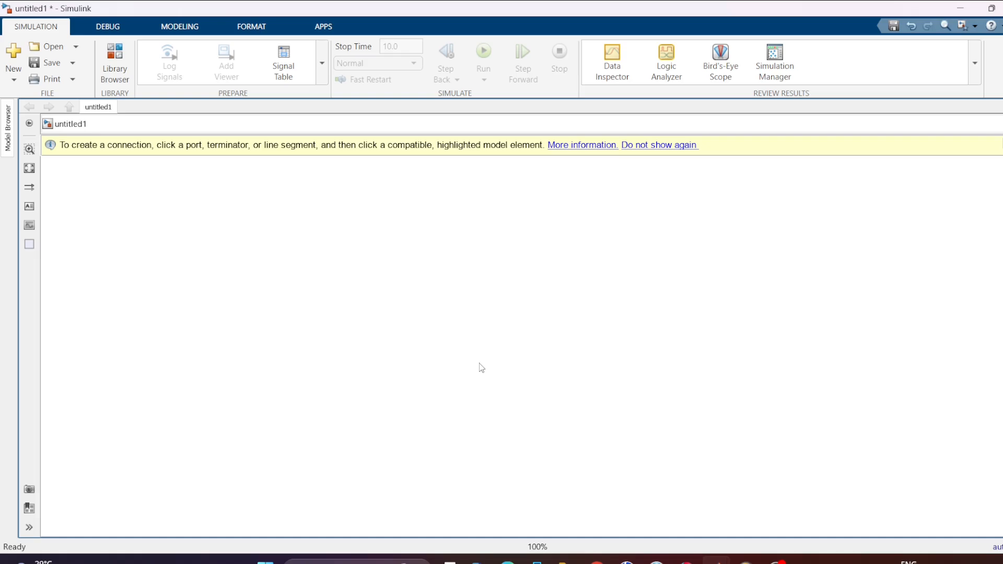
Add a Transfer Fcn block near the middle of the empty model canvas.
double_click(484, 275)
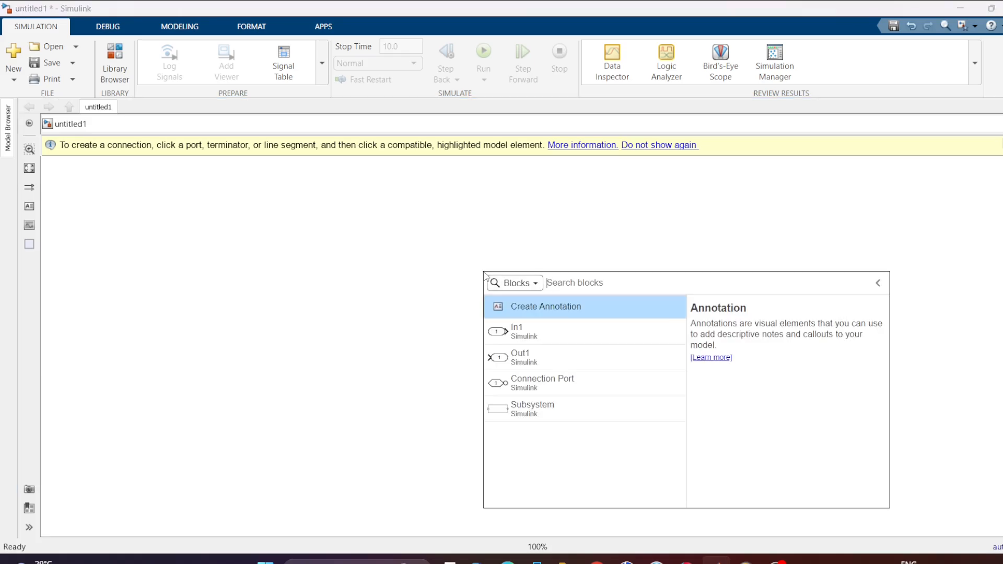
type("TRANSF")
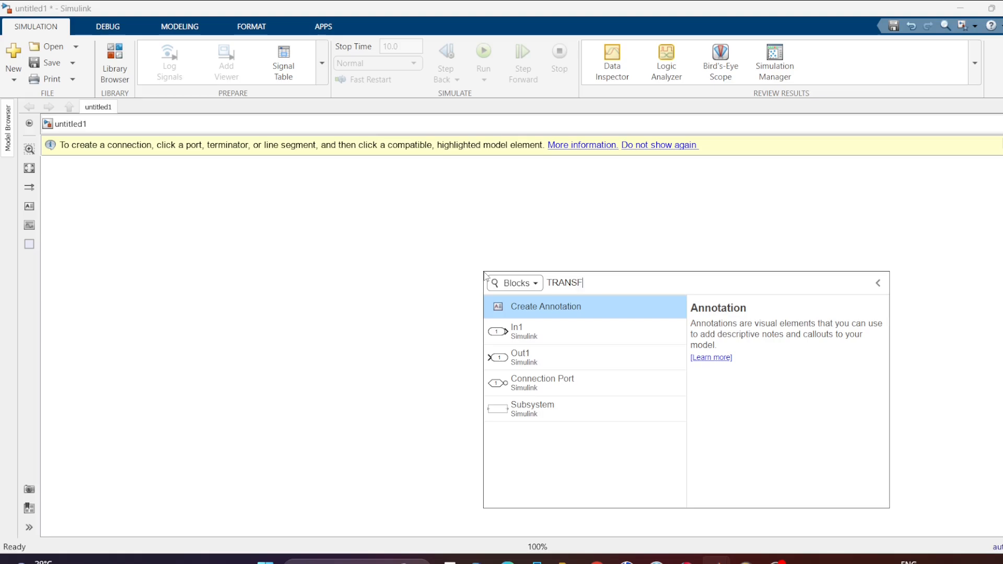
type("ER")
key("Return")
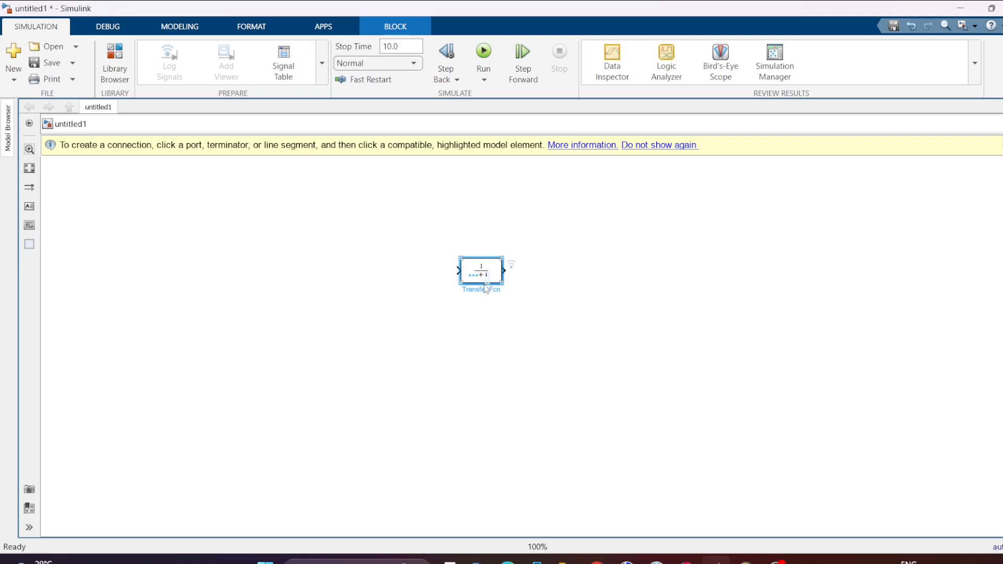
Rename the transfer function block as TRANSFER FUNCTION.
double_click(480, 290)
key("shift+Right")
key("shift+Right")
key("shift+Right")
key("shift+Right")
type("TRANSFER FUNCTION")
key("Return")
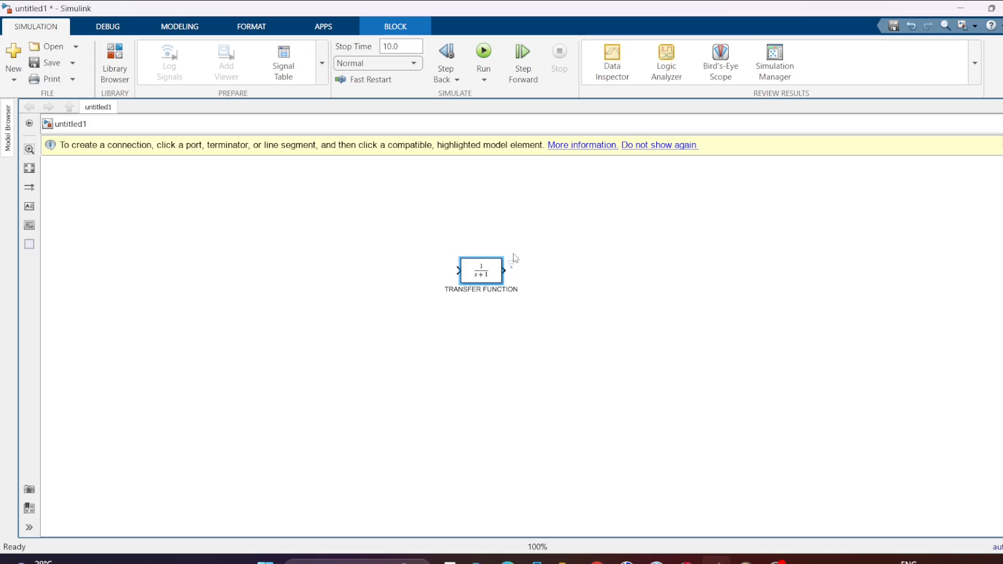
Add a Step block to the left of the TRANSFER FUNCTION block and name it STEP INPUT.
double_click(357, 258)
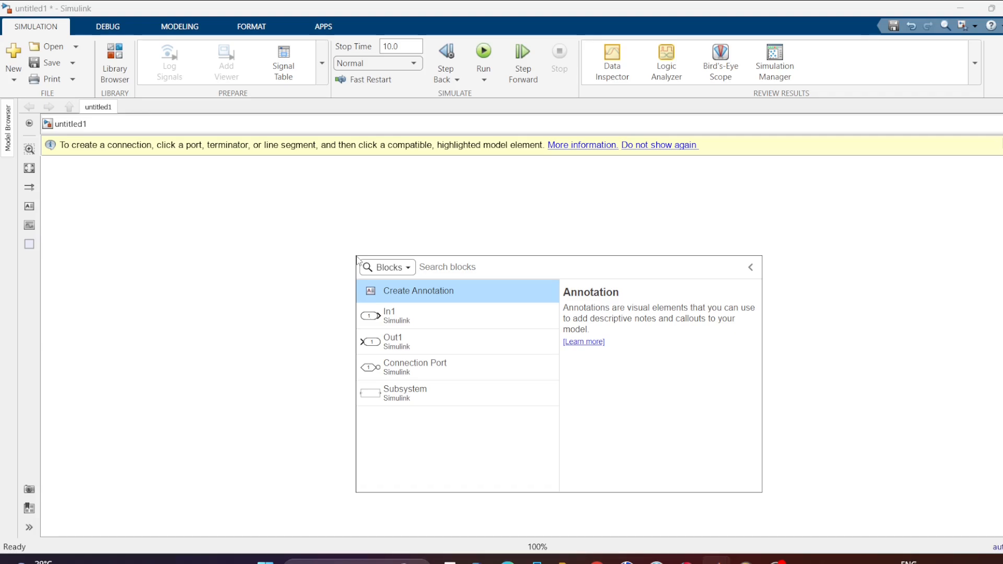
type("STEP")
key("Return")
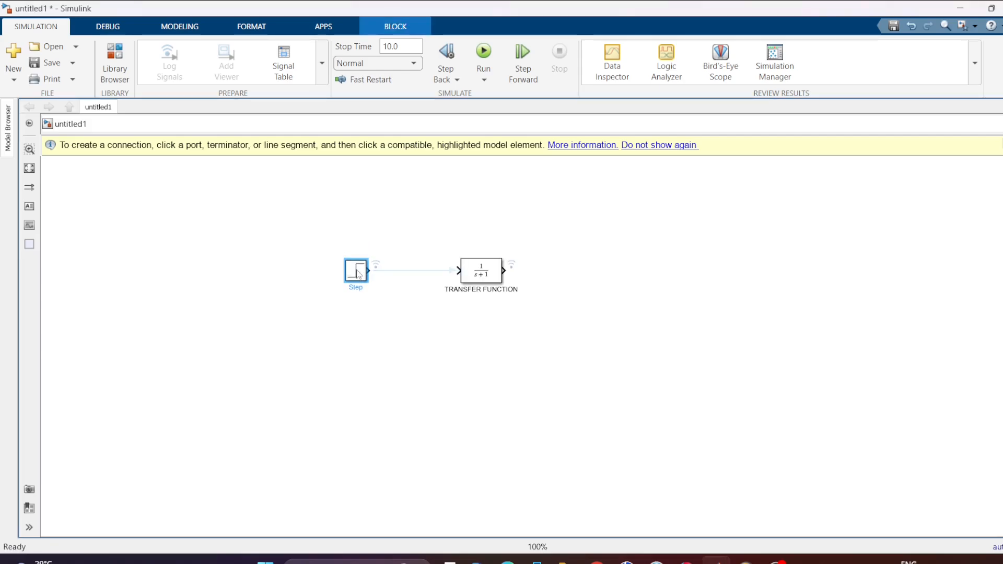
double_click(358, 287)
type("STEP")
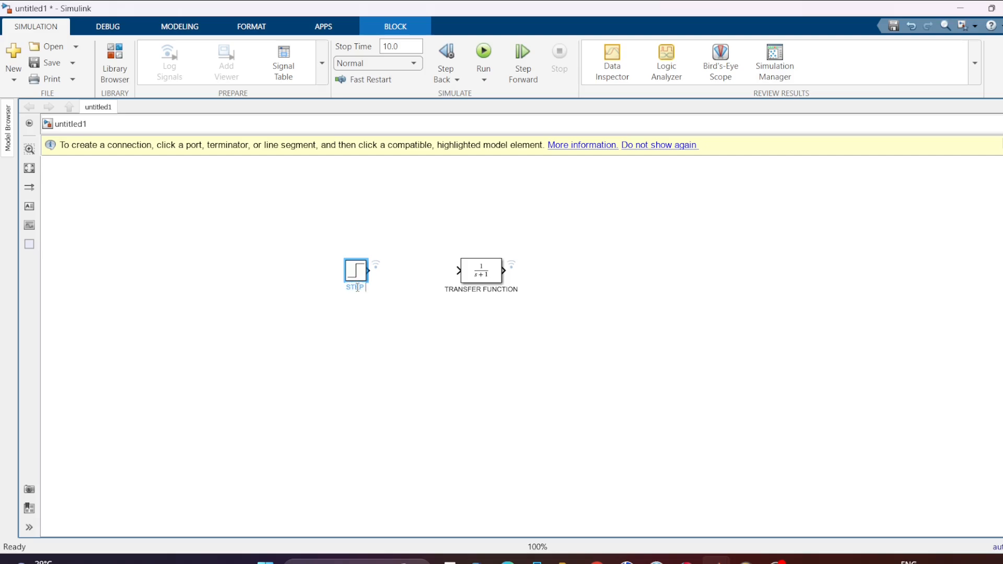
type(" INPUT")
Add a Scope block to the right of the TRANSFER FUNCTION block and name it SCOPE.
double_click(615, 278)
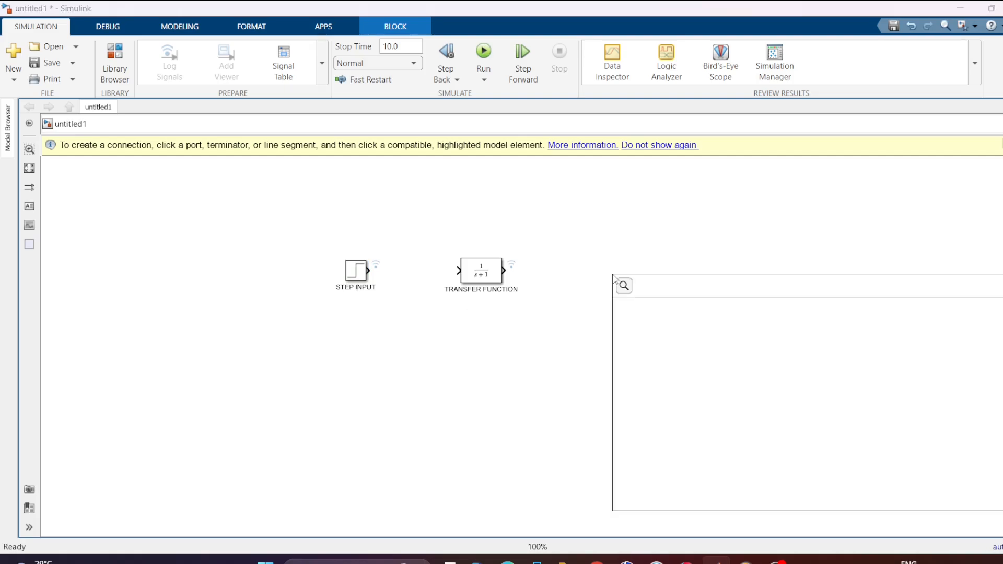
type("SCOPE")
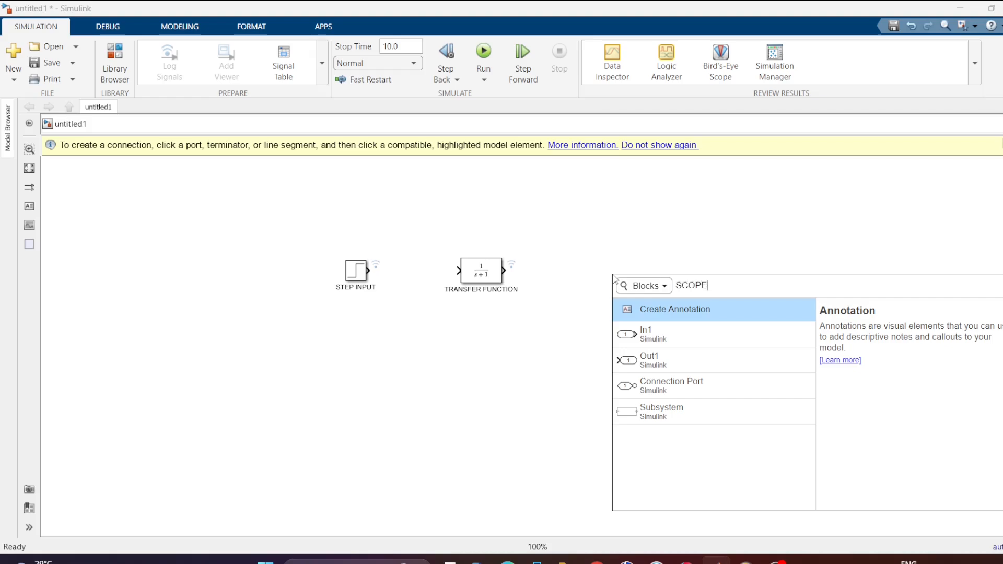
key("Return")
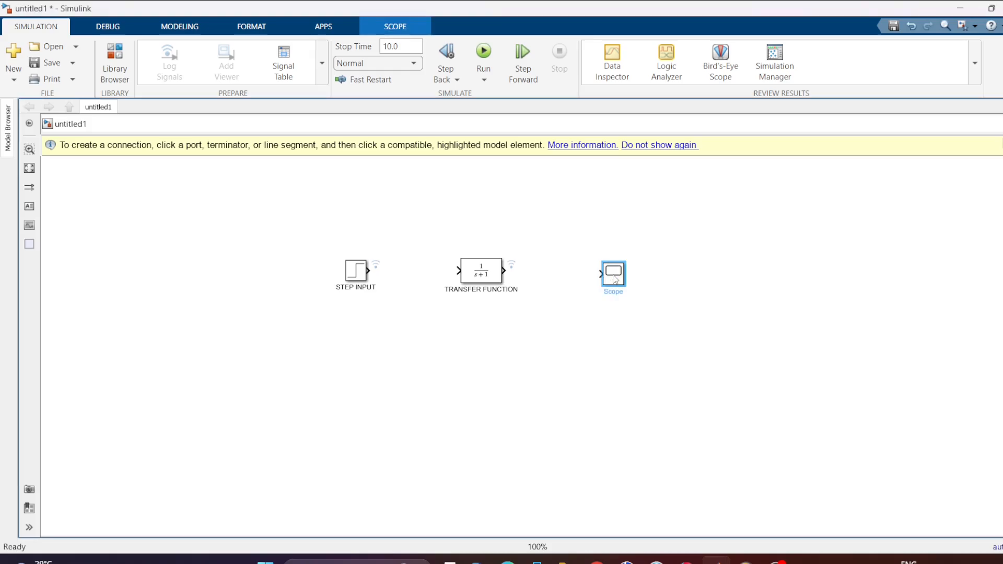
double_click(614, 292)
type("SCOPE")
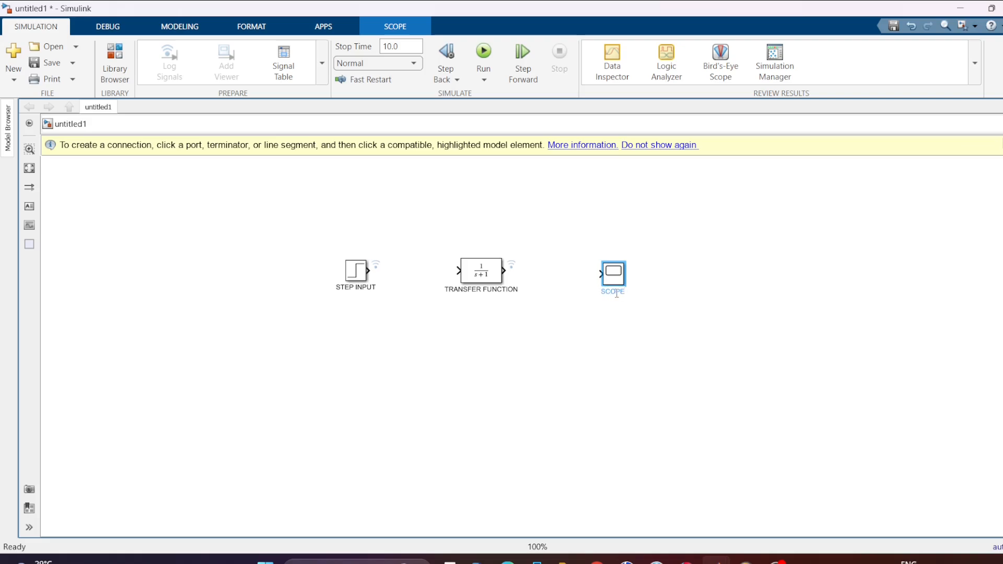
key("Return")
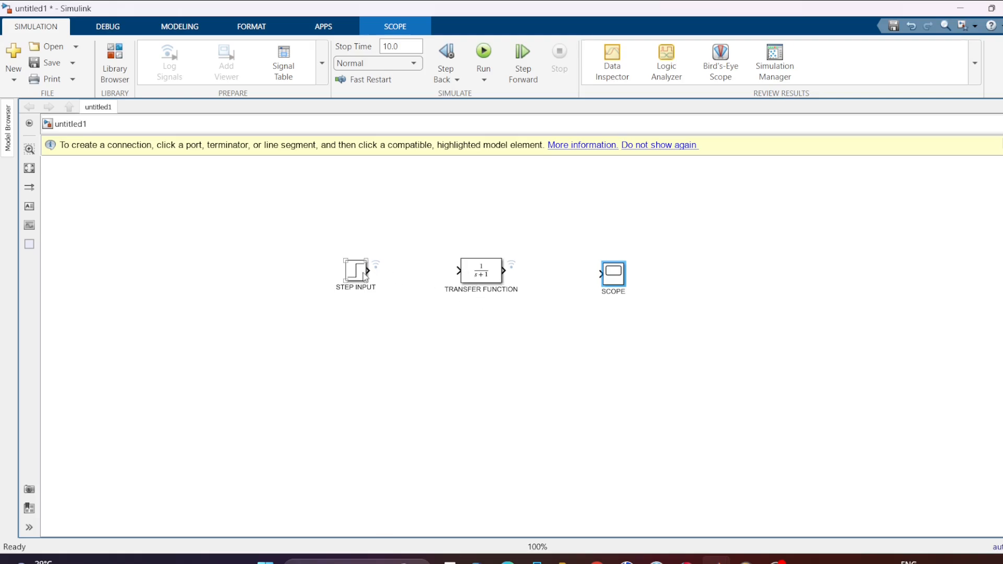
Enlarge the STEP INPUT, TRANSFER FUNCTION and SCOPE blocks so that their ports line up in a row.
left_click_drag(370, 258, 387, 243)
left_click(469, 272)
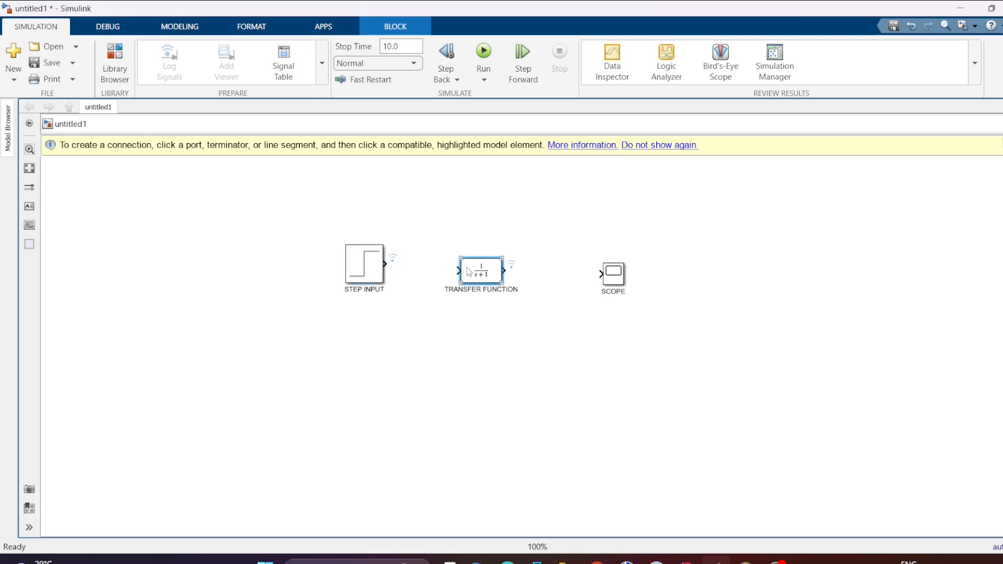
left_click_drag(460, 257, 446, 244)
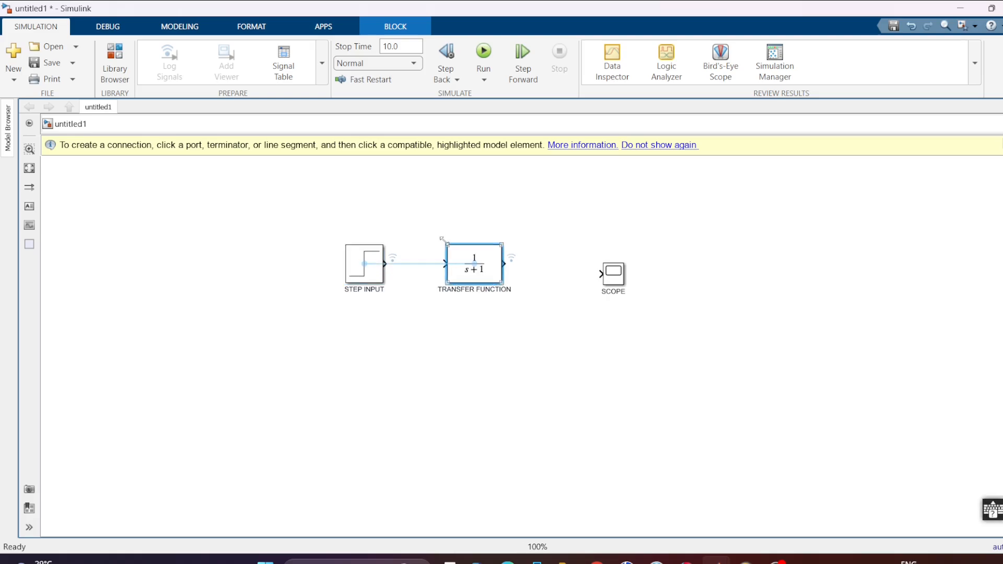
left_click(613, 274)
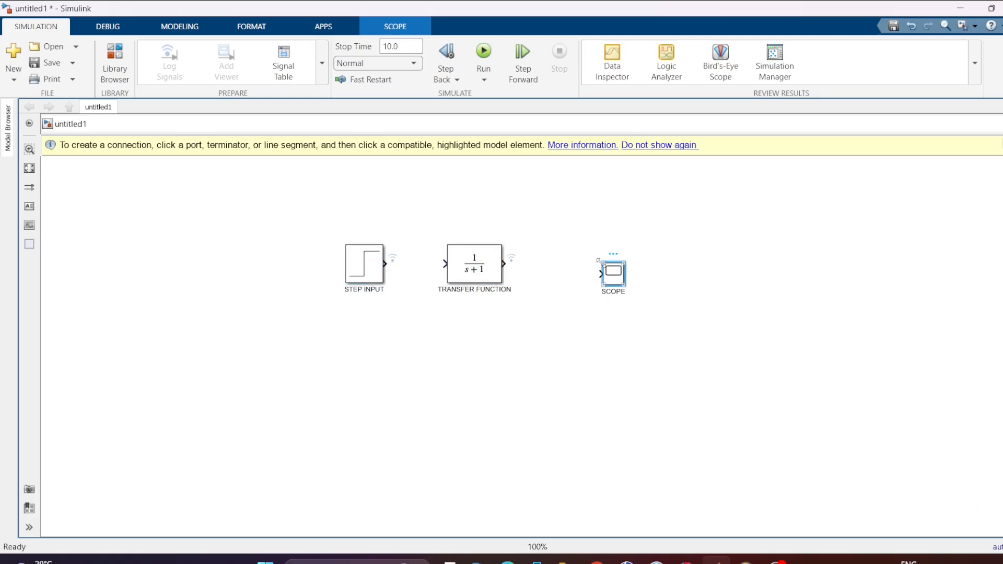
left_click_drag(598, 261, 574, 242)
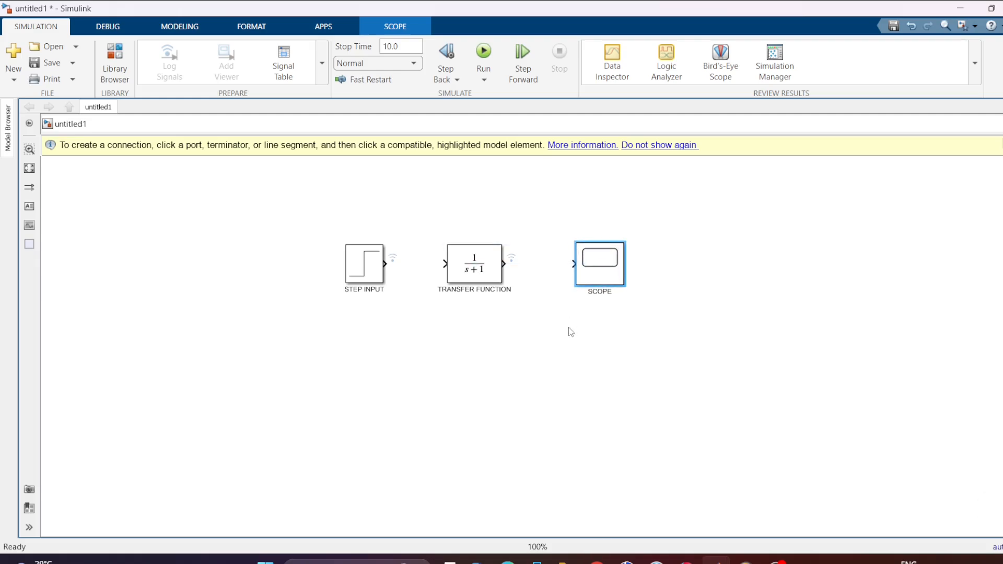
left_click(569, 327)
Connect the STEP INPUT output to the TRANSFER FUNCTION block, and the TRANSFER FUNCTION output to the SCOPE block.
left_click(380, 261)
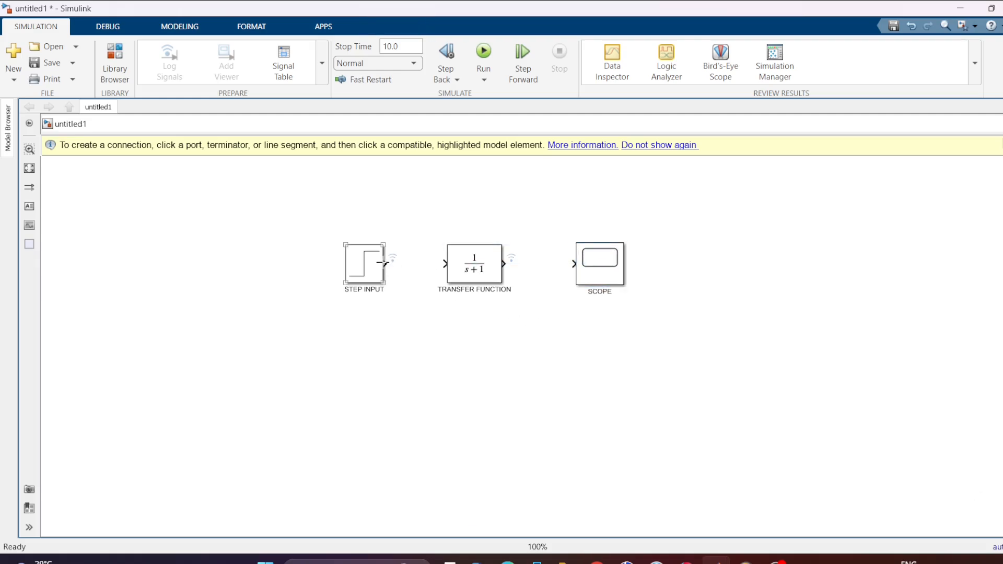
left_click_drag(397, 264, 445, 264)
left_click(504, 264)
left_click_drag(504, 264, 577, 269)
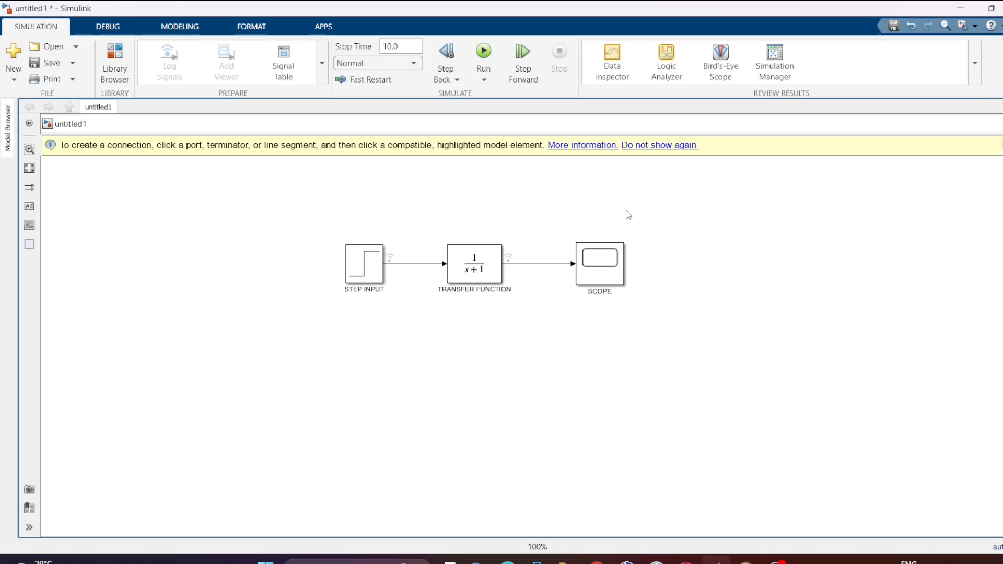
Run the simulation and view the transfer function's step response in the scope, closing the scope window when done.
left_click(484, 51)
left_click(595, 275)
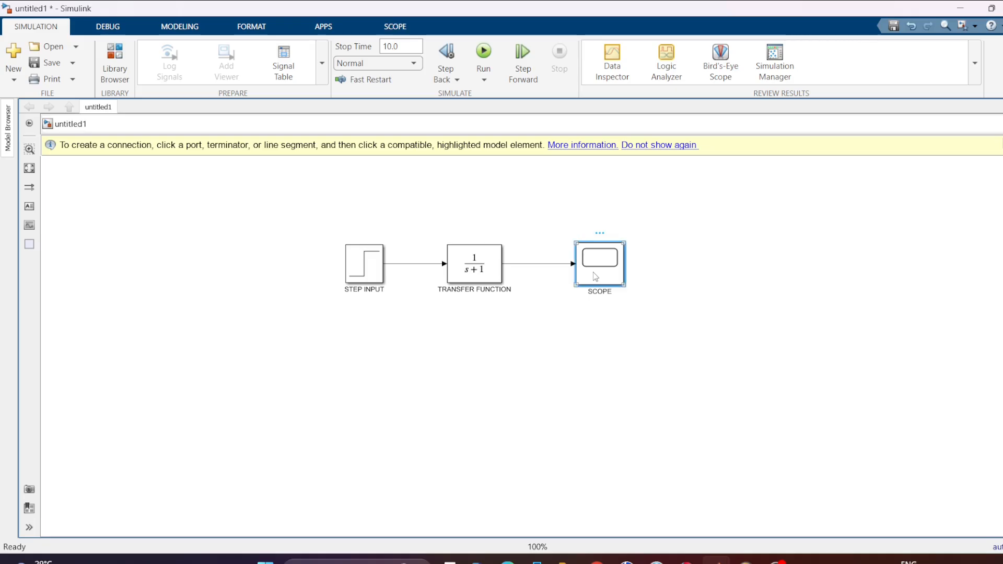
double_click(595, 275)
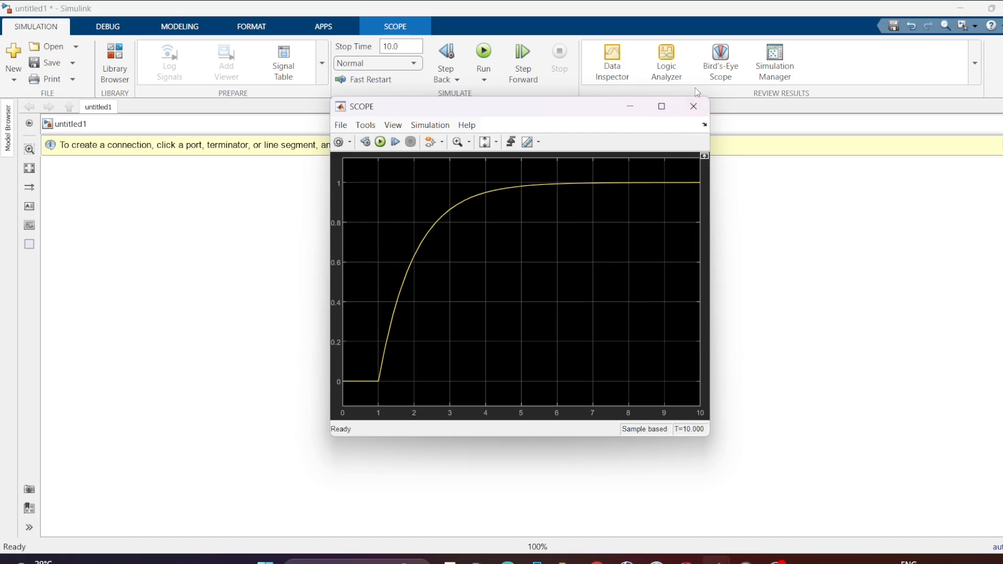
left_click(693, 106)
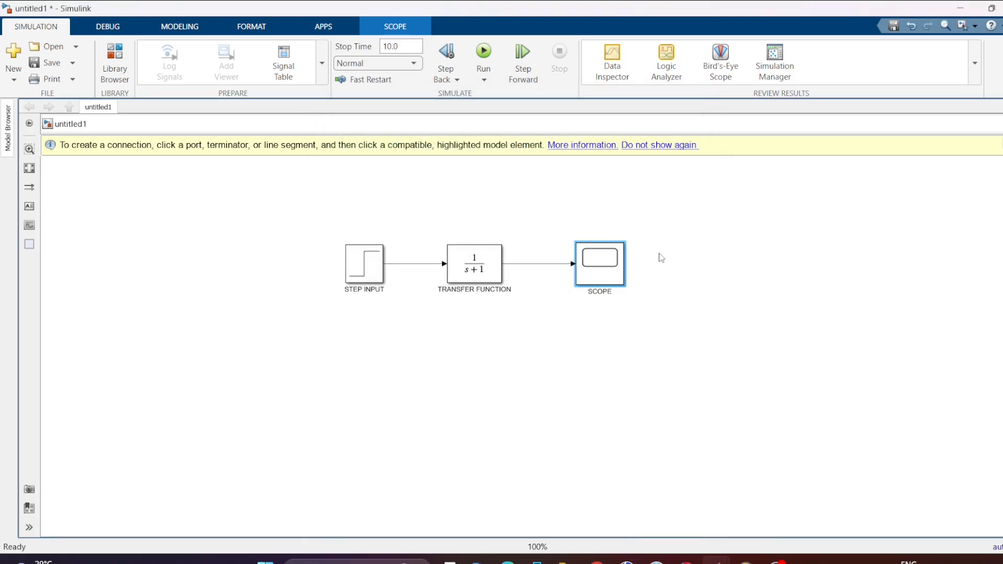
left_click(610, 268)
double_click(610, 268)
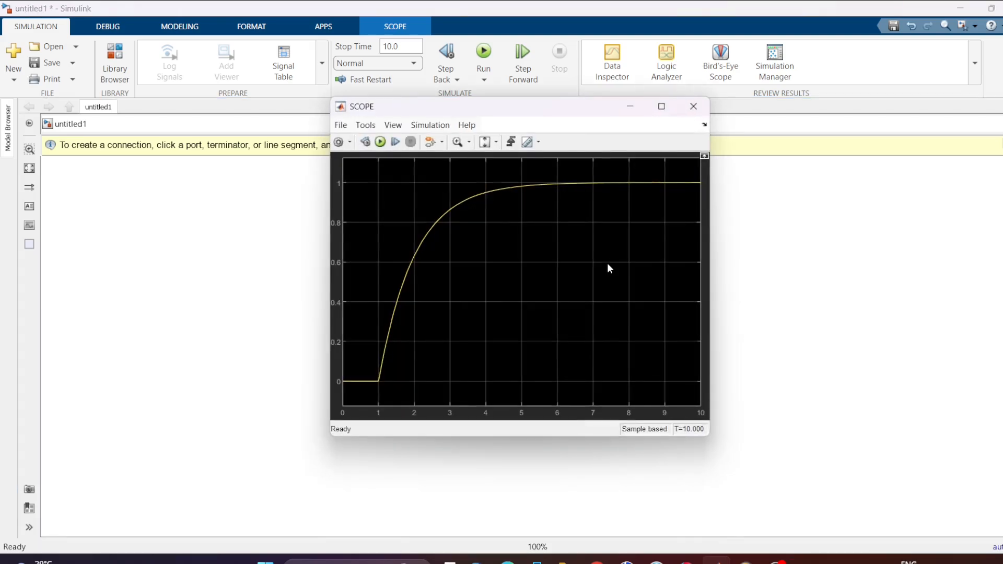
left_click(340, 125)
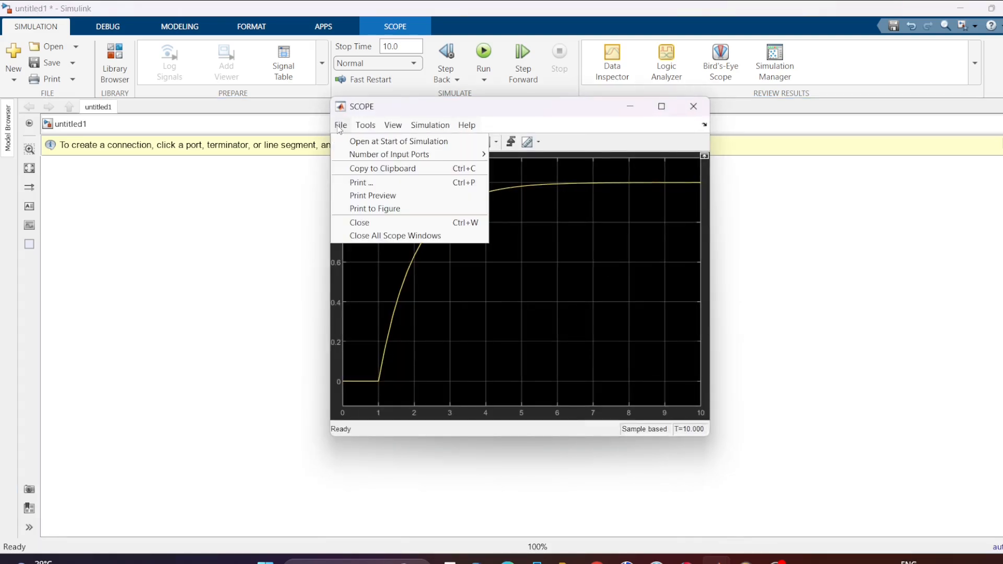
left_click(835, 205)
Set the SCOPE block's number of input ports to 2 and connect its second port to the STEP INPUT signal line.
double_click(604, 264)
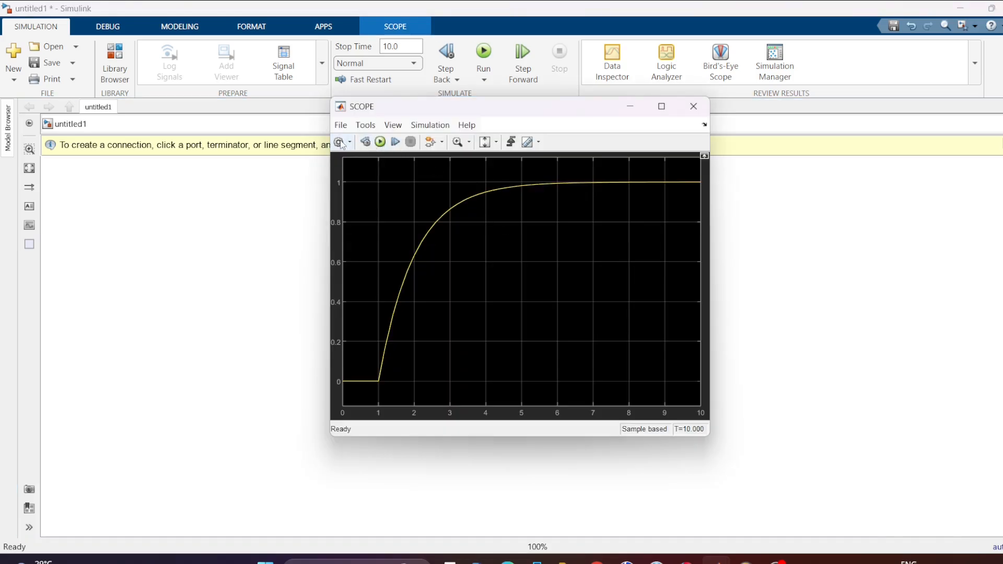
left_click(341, 145)
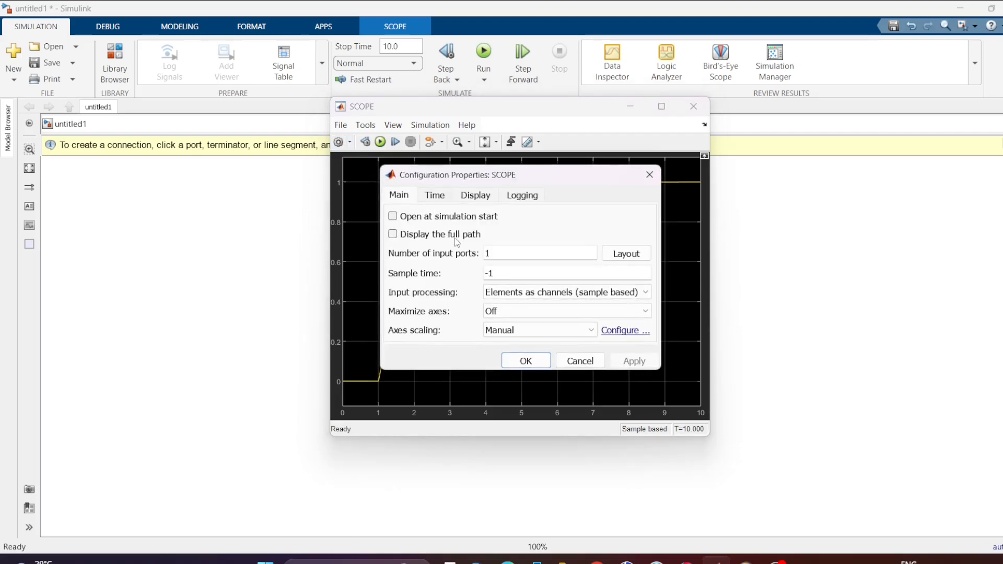
double_click(492, 255)
type("2")
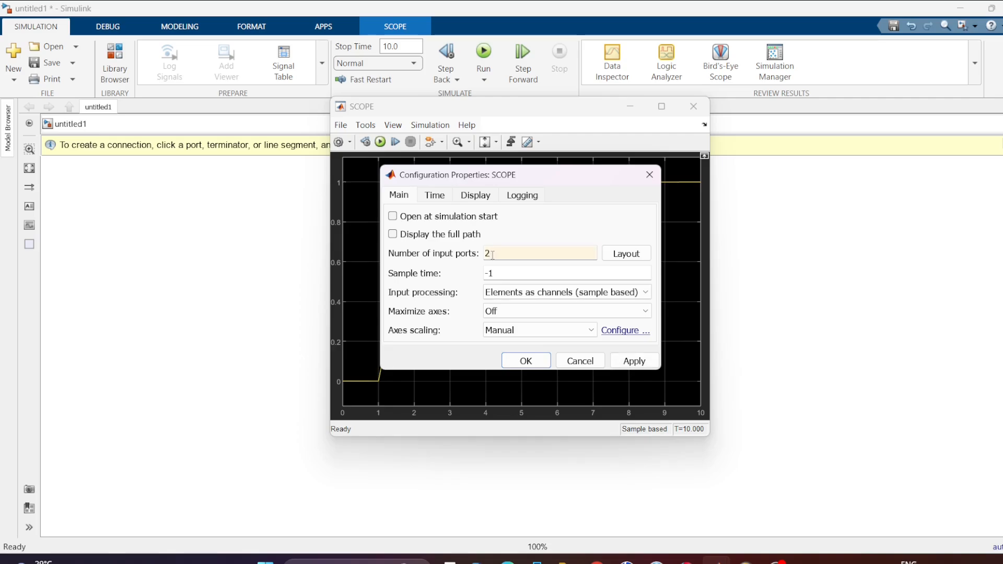
key("Return")
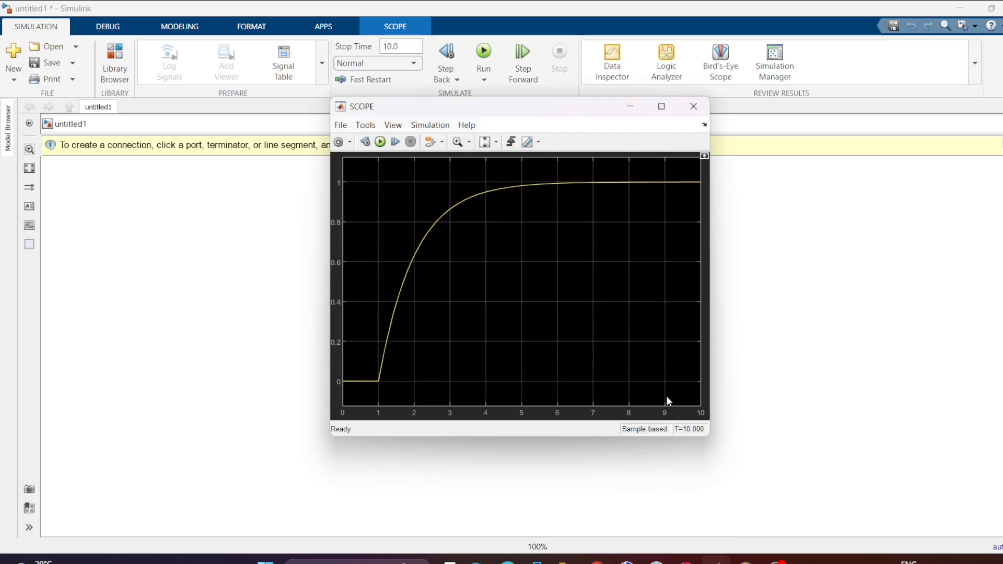
left_click(694, 107)
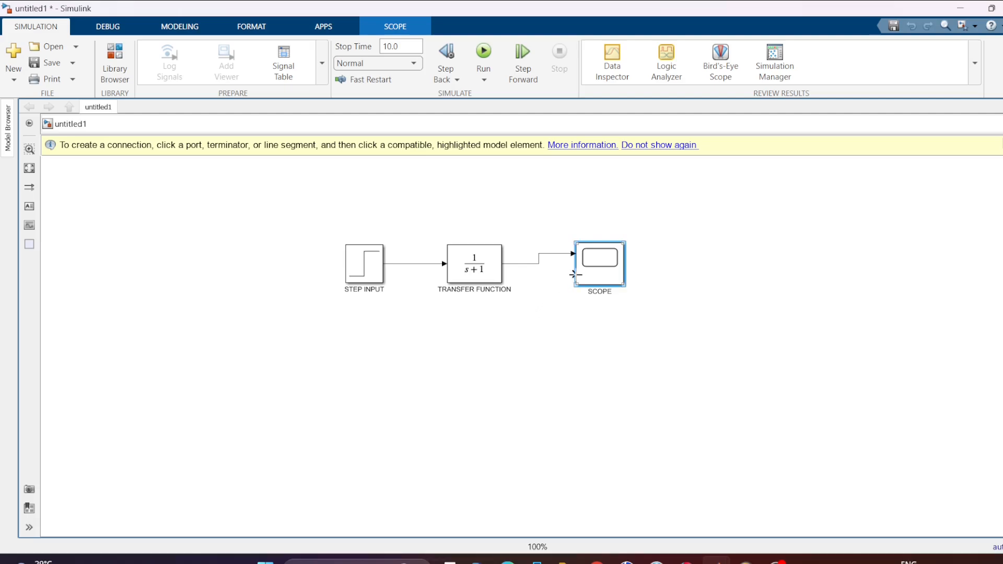
left_click_drag(573, 274, 407, 263)
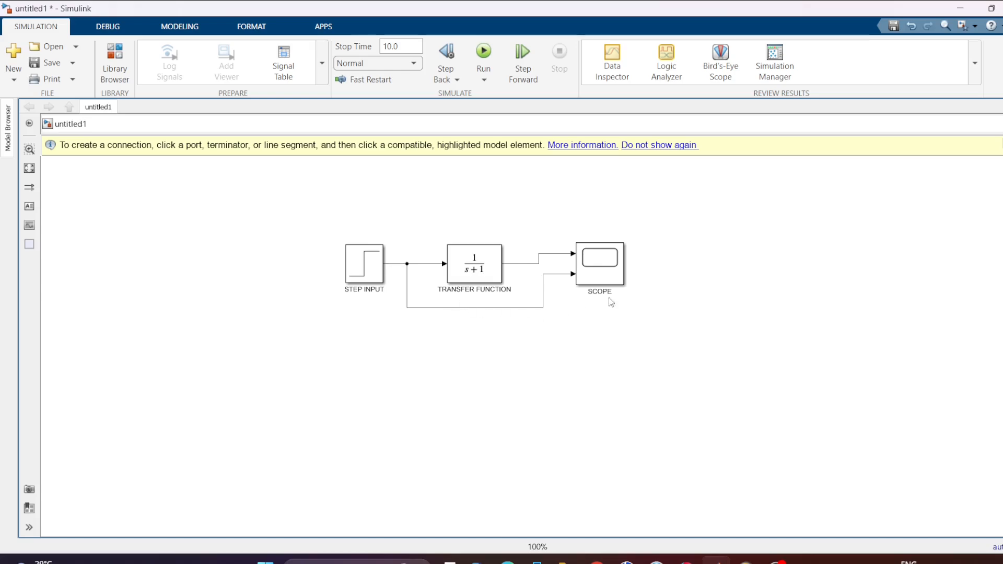
Run the simulation again and compare the step input with the transfer function output in the scope, minimizing the scope window when done.
left_click(483, 52)
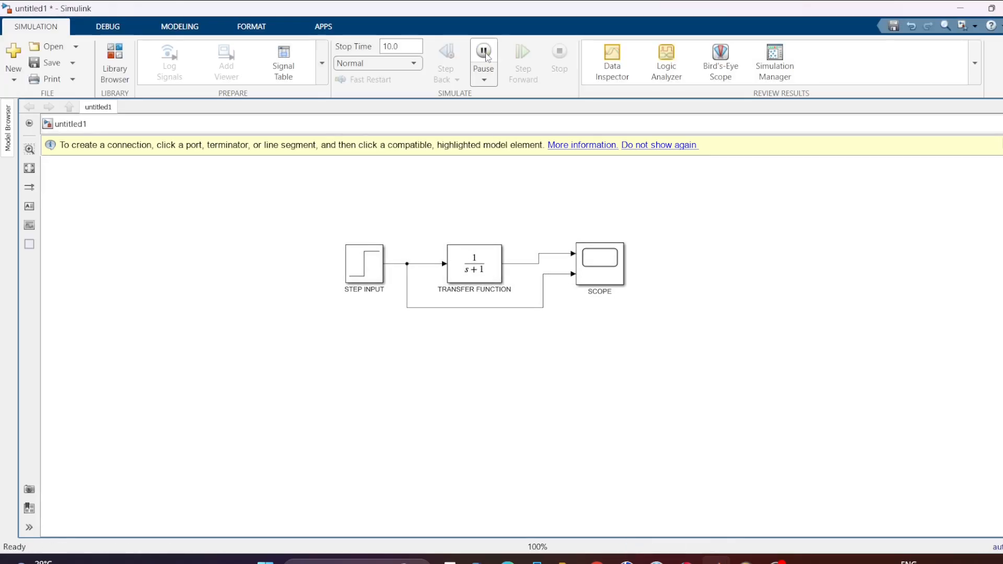
left_click(601, 269)
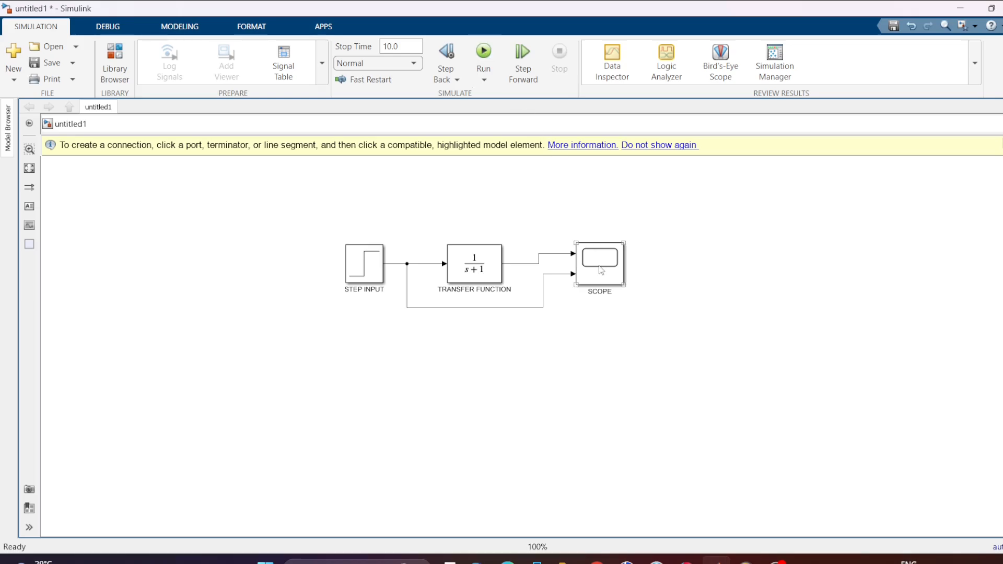
double_click(600, 269)
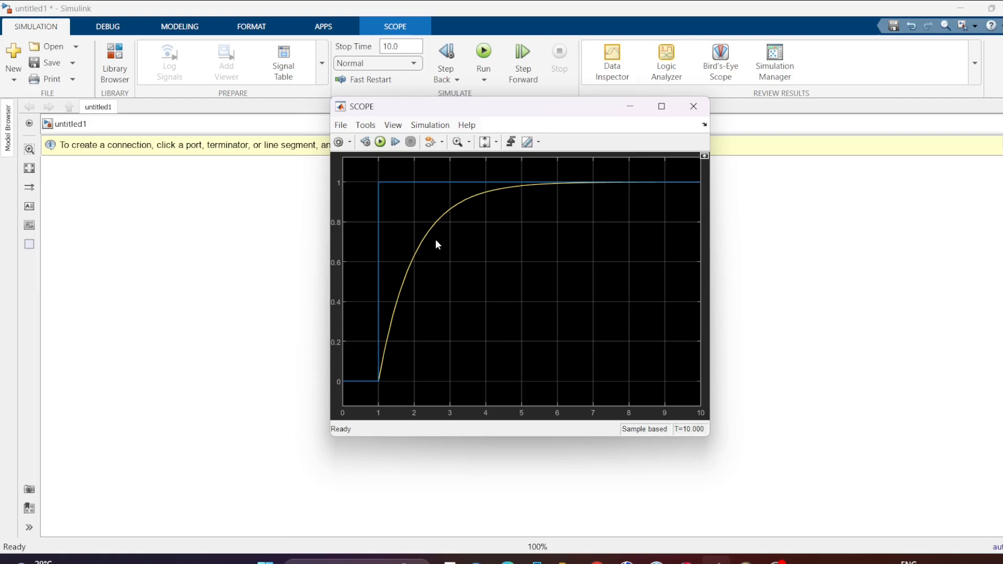
left_click(630, 109)
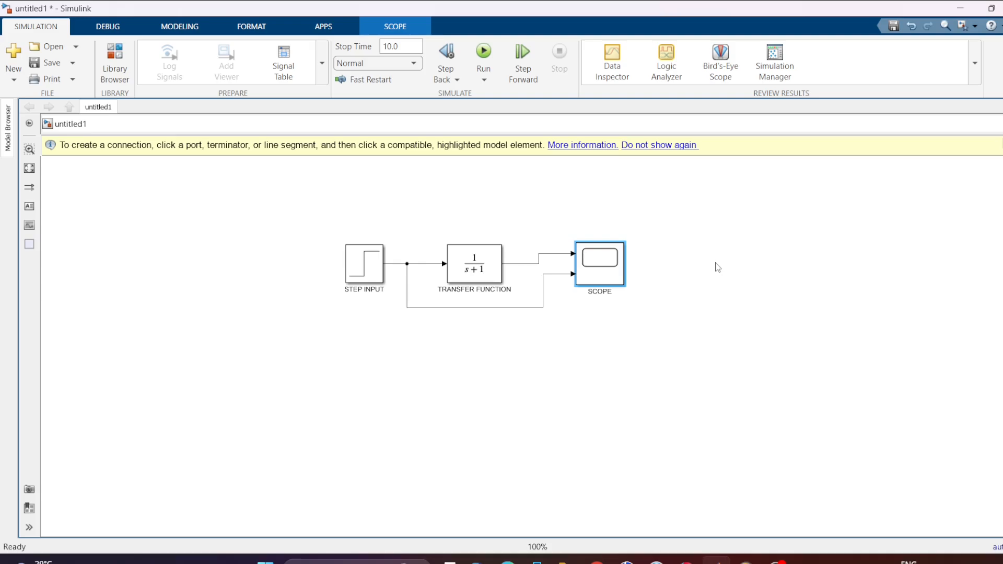
Add a Dashboard Scope block to the model and place it in the empty area below and to the right of the SCOPE block.
double_click(726, 238)
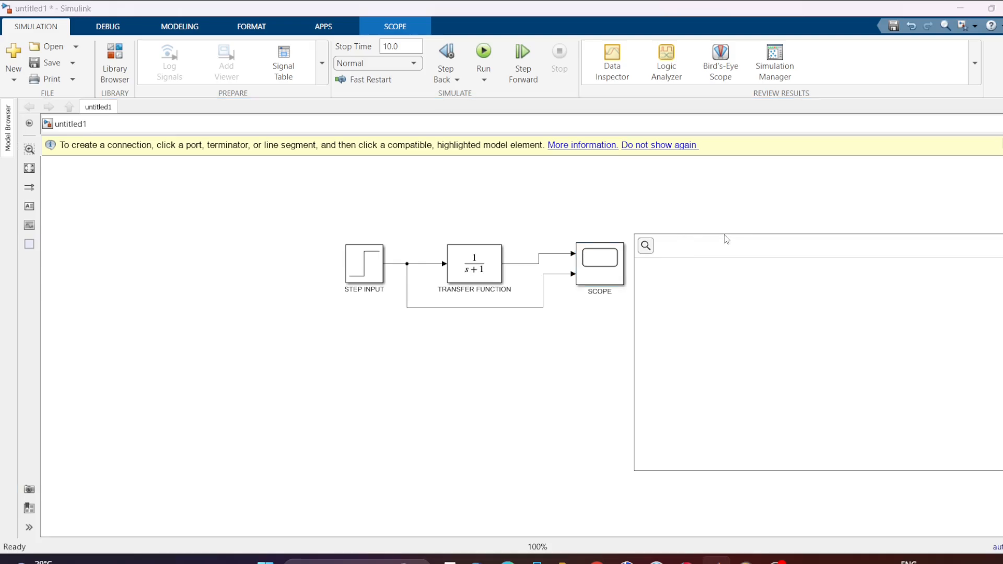
type("DASH")
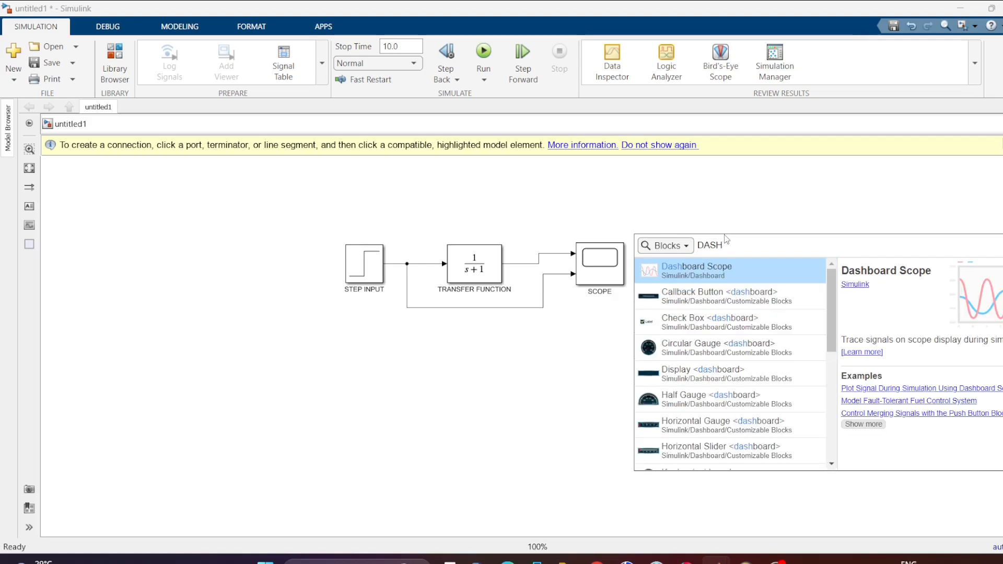
type("BO")
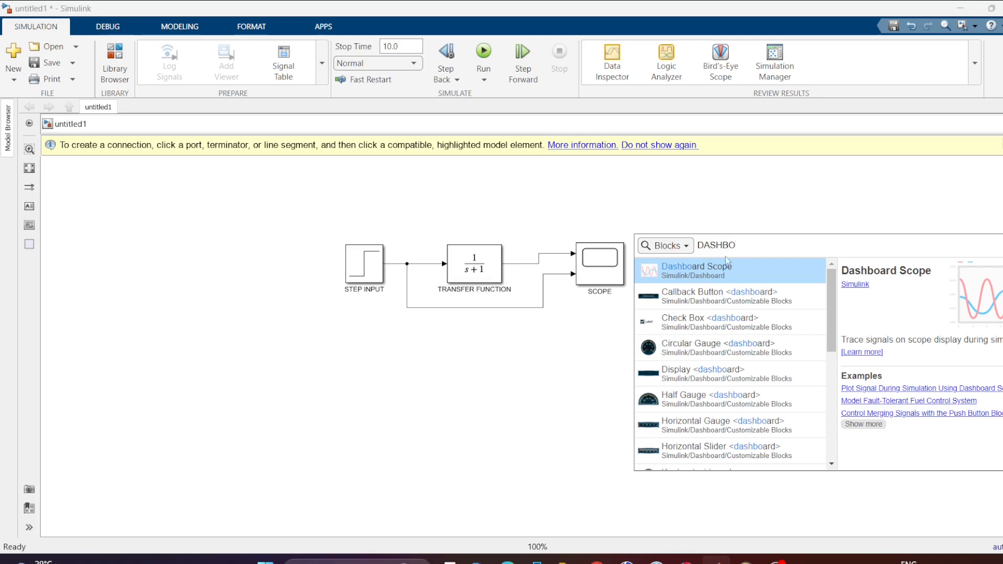
left_click(728, 280)
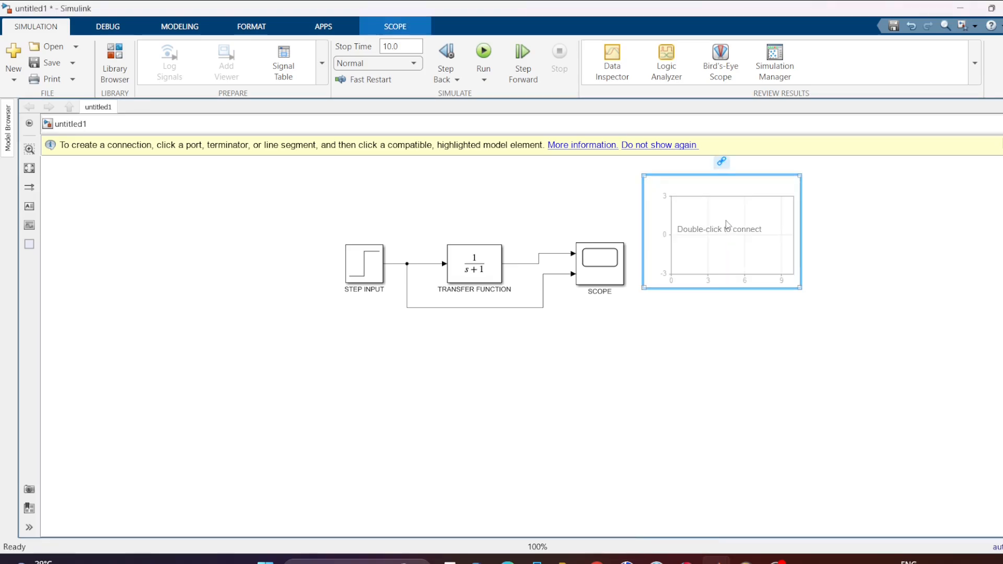
left_click_drag(729, 225, 815, 266)
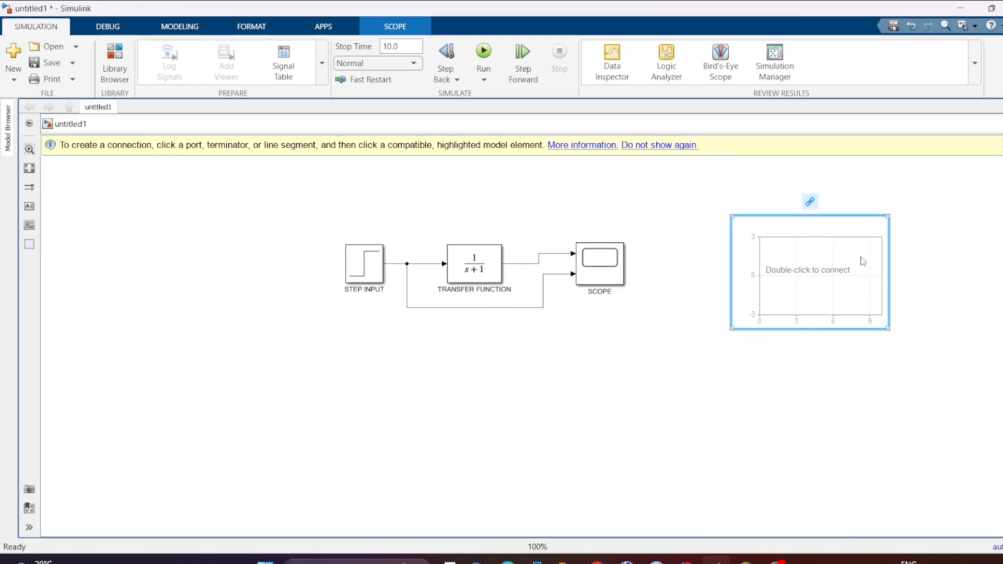
left_click(798, 221)
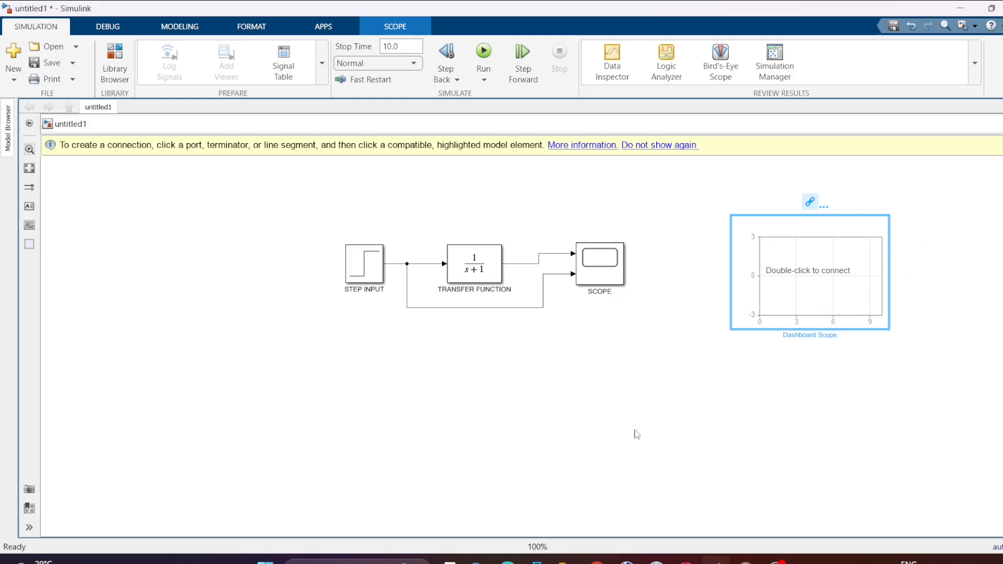
left_click(552, 427)
left_click_drag(774, 295, 866, 439)
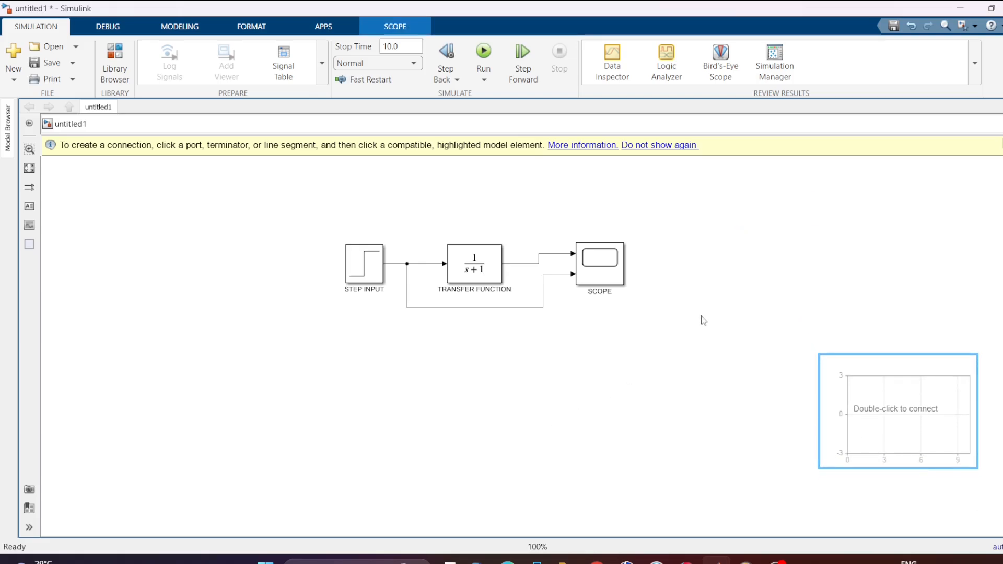
Connect the Dashboard Scope to the STEP INPUT:1 and TRANSFER FUNCTION:1 signals and apply the block parameters.
double_click(851, 394)
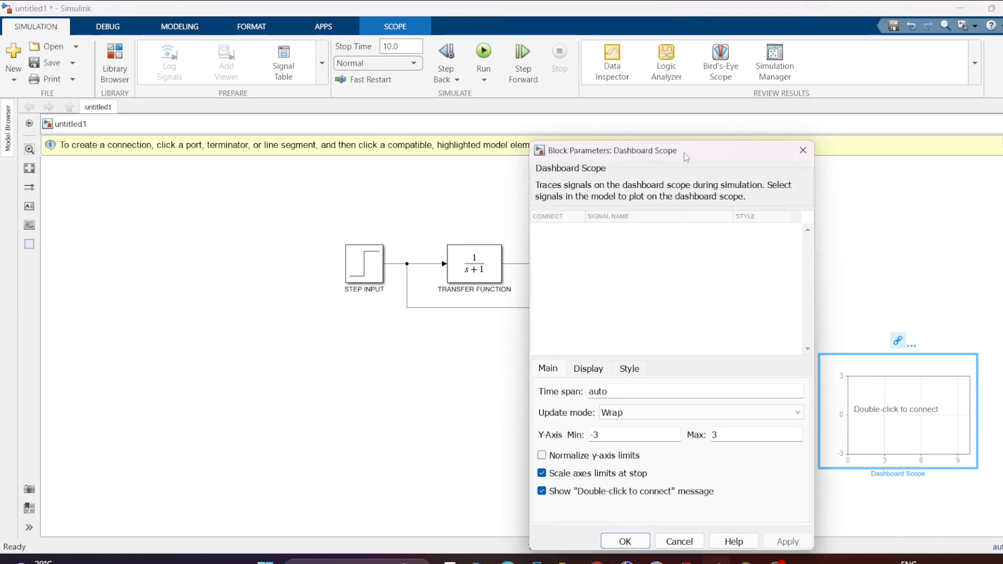
left_click_drag(685, 153, 850, 144)
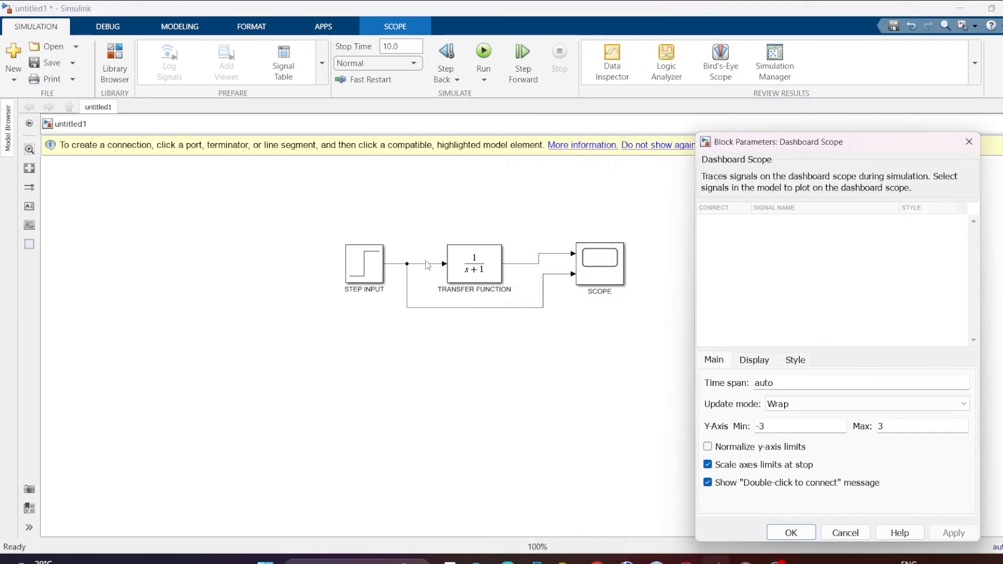
left_click(395, 264)
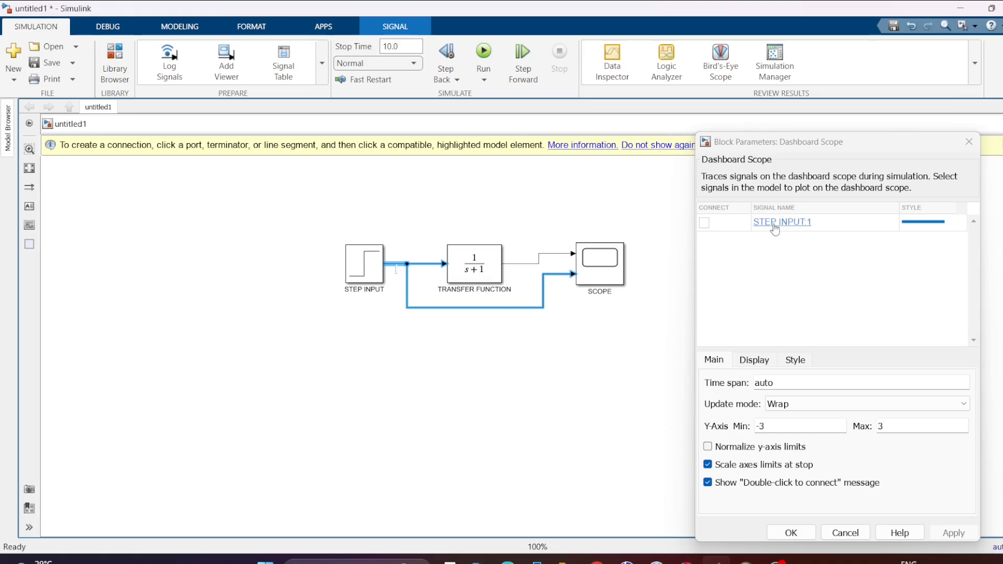
left_click(705, 224)
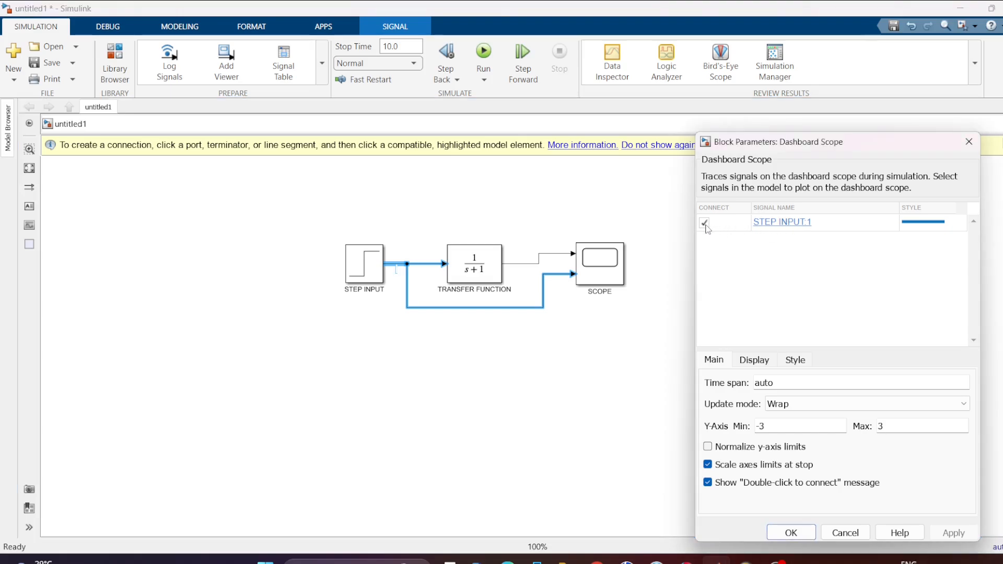
left_click(516, 265)
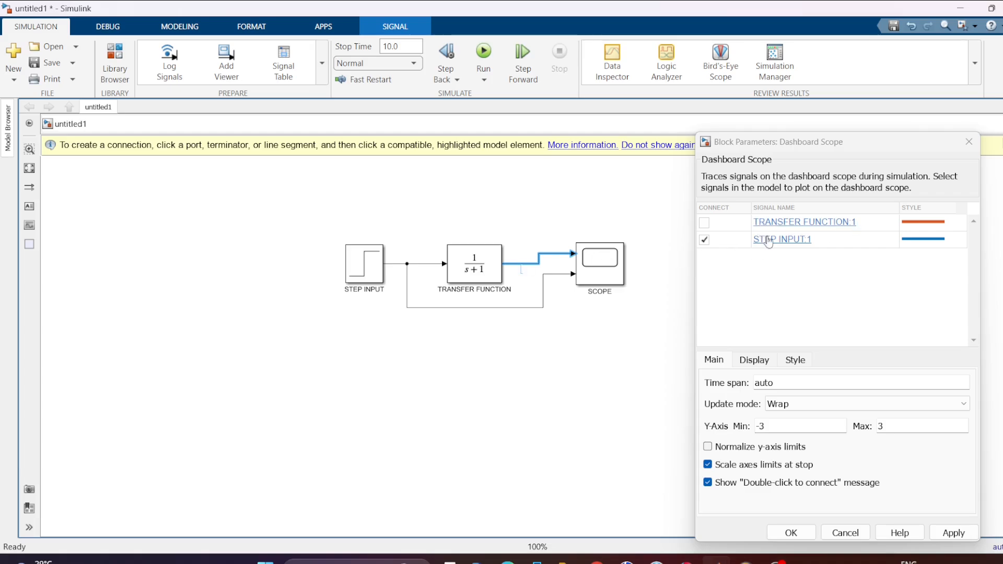
left_click(608, 255)
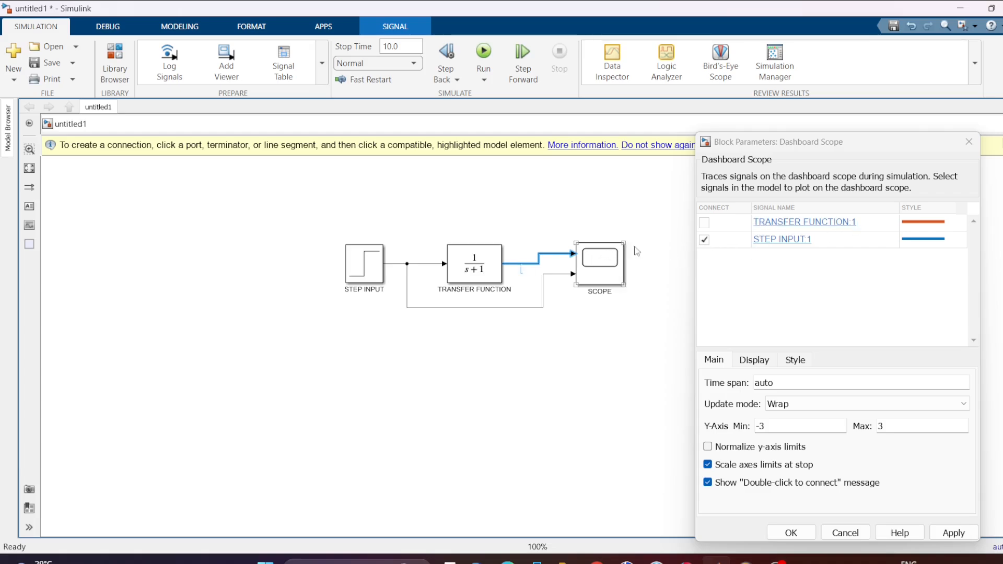
left_click(701, 226)
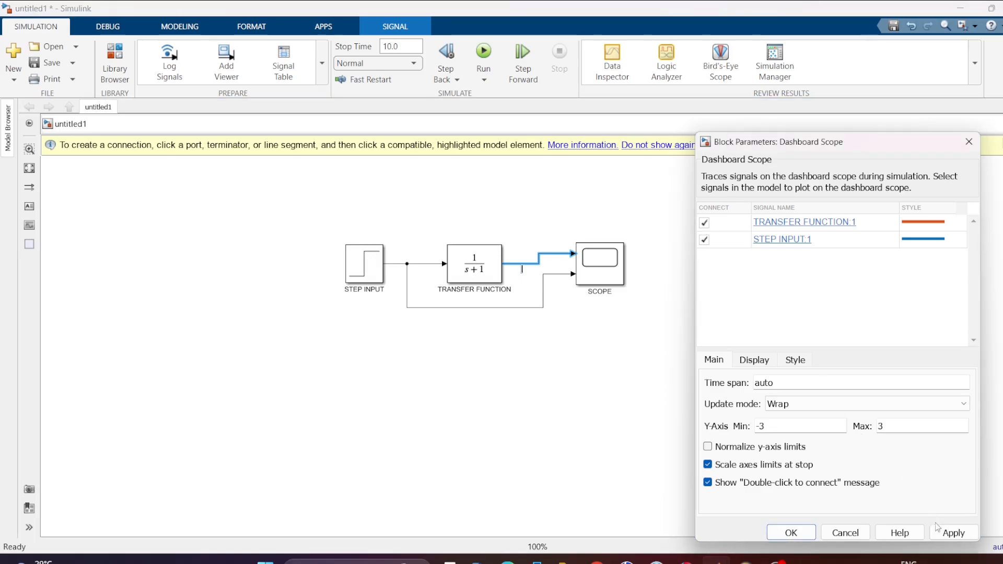
left_click(941, 538)
left_click(968, 142)
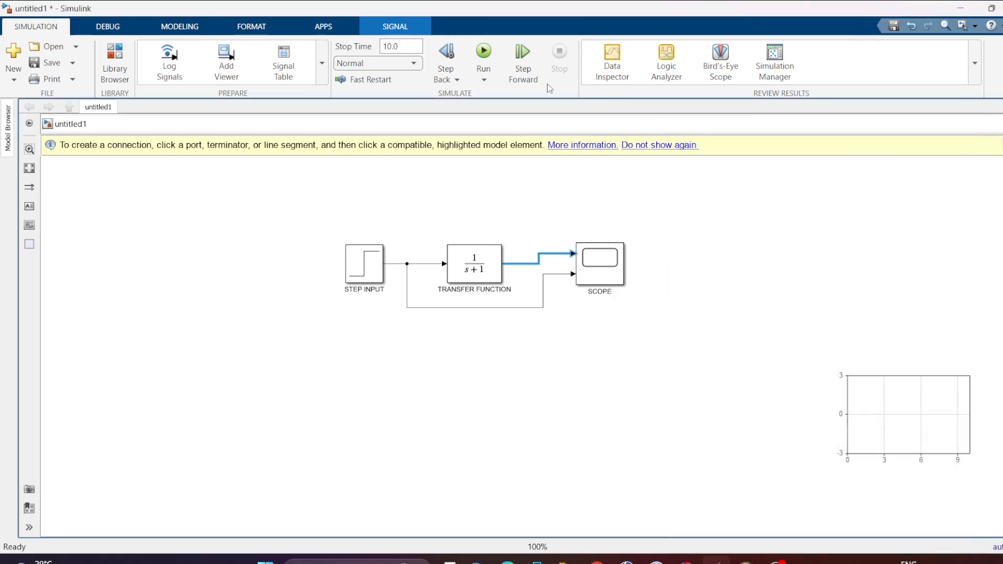
Run the simulation and enlarge the Dashboard Scope block to show the plotted input and output curves more clearly.
left_click(483, 55)
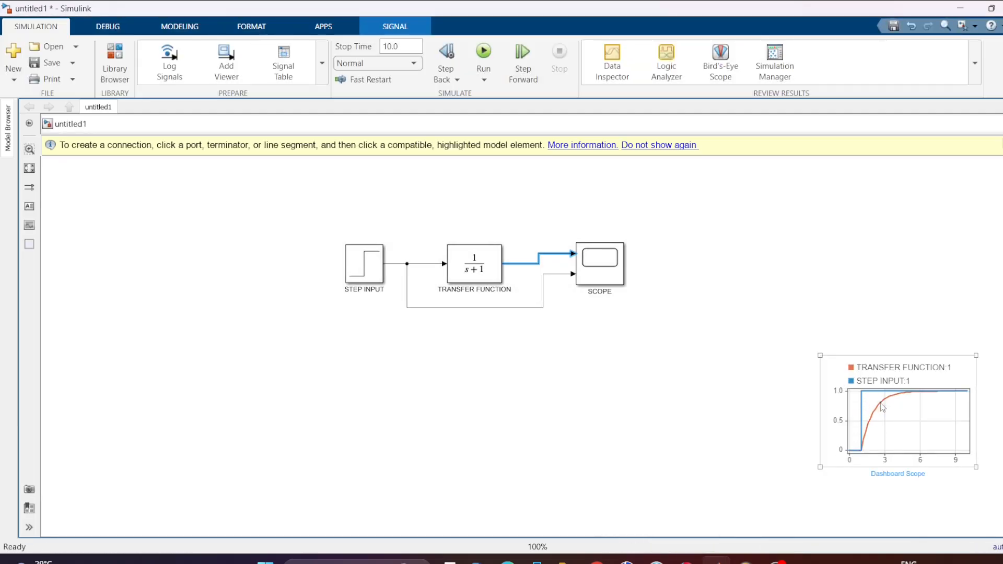
left_click(819, 361)
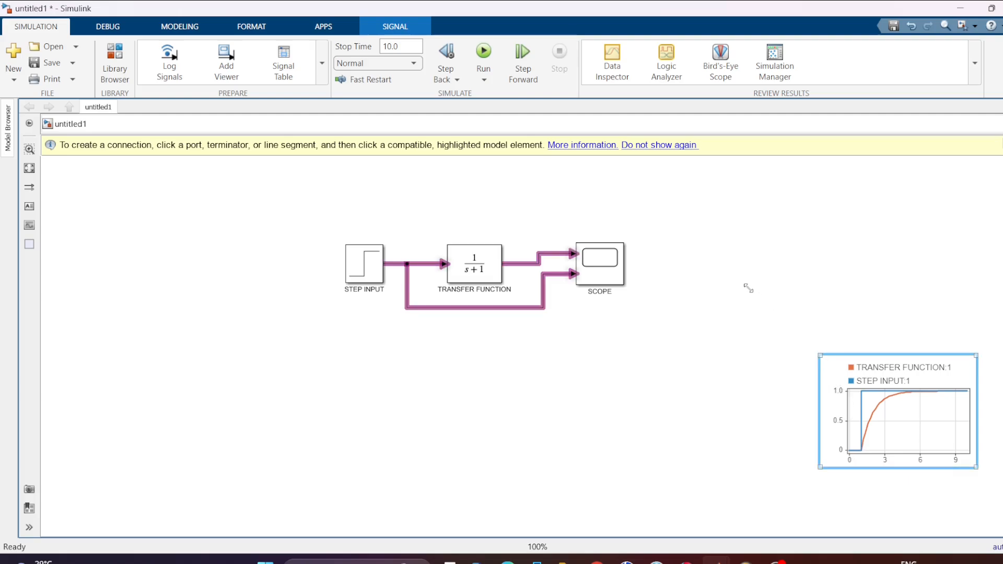
left_click_drag(748, 288, 748, 288)
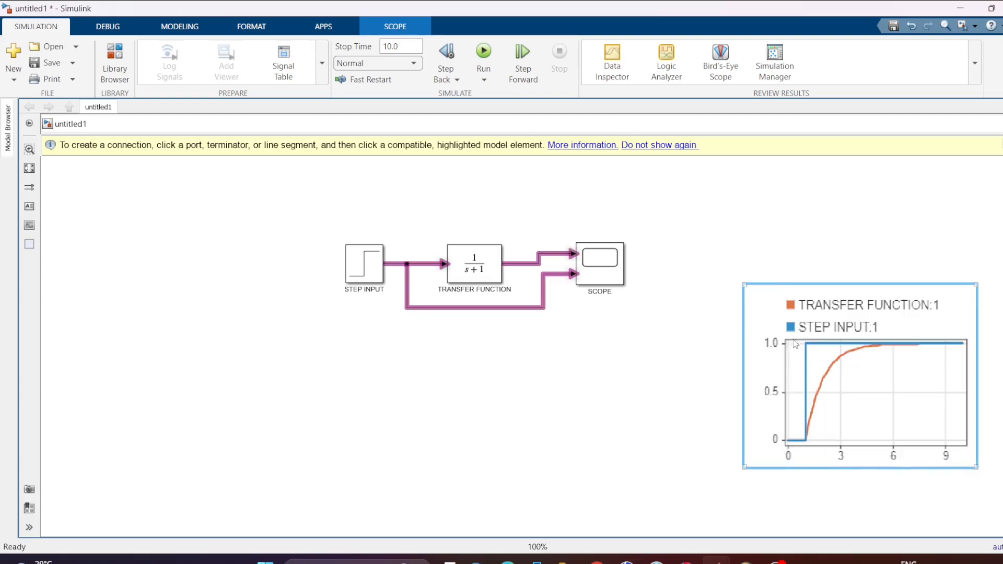
left_click(657, 398)
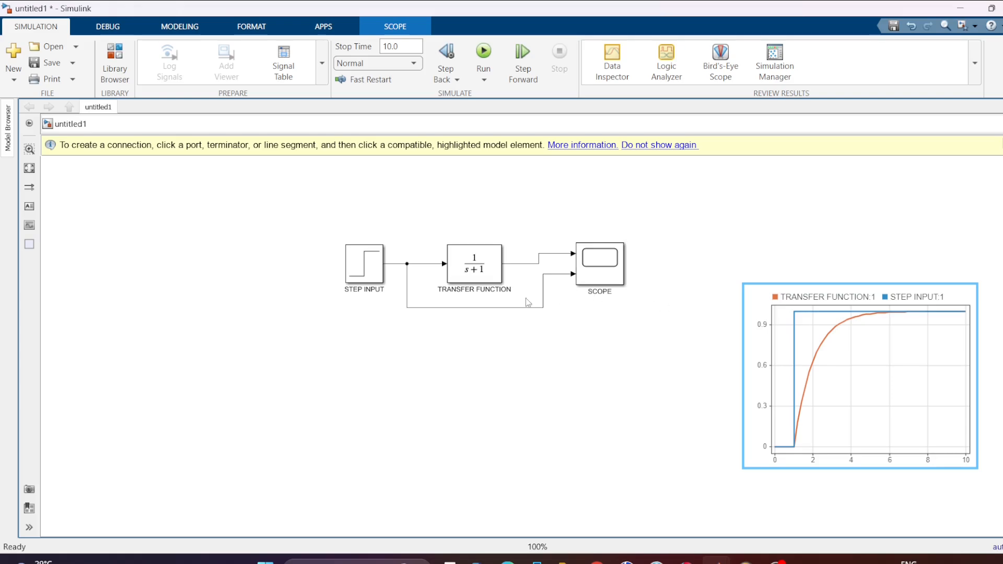
Enable signal logging on the STEP INPUT output line and the TRANSFER FUNCTION output line.
left_click(405, 263)
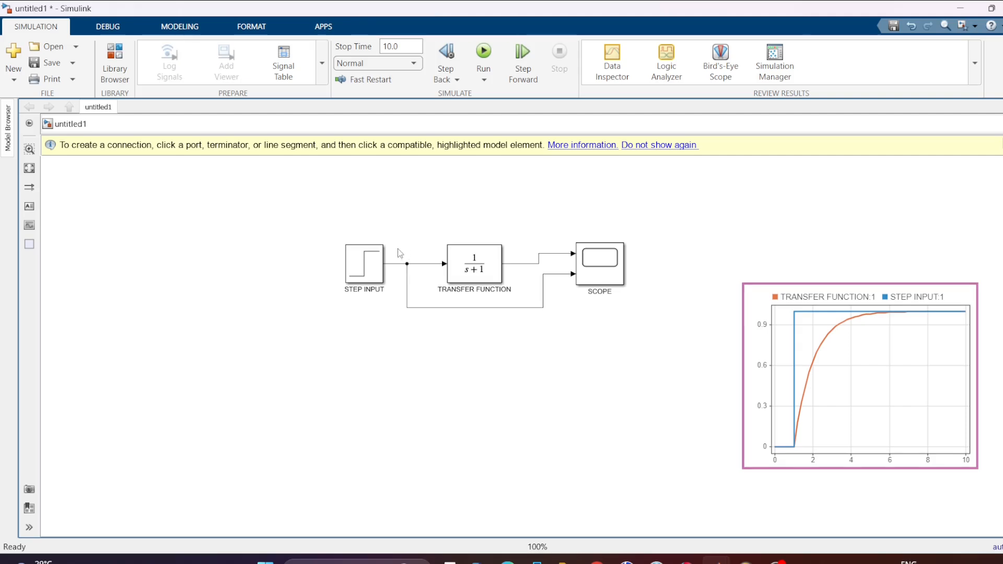
left_click(398, 263)
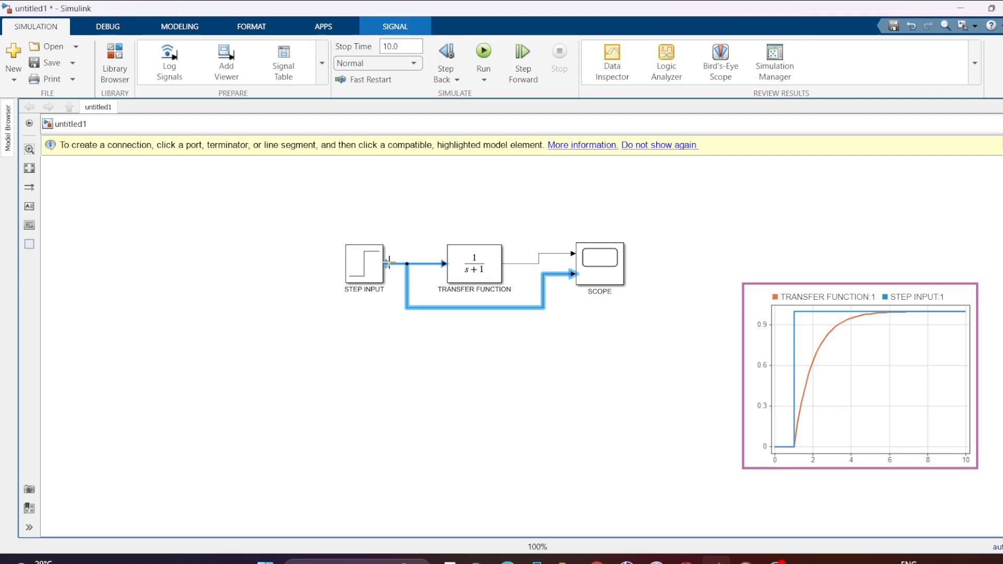
right_click(389, 263)
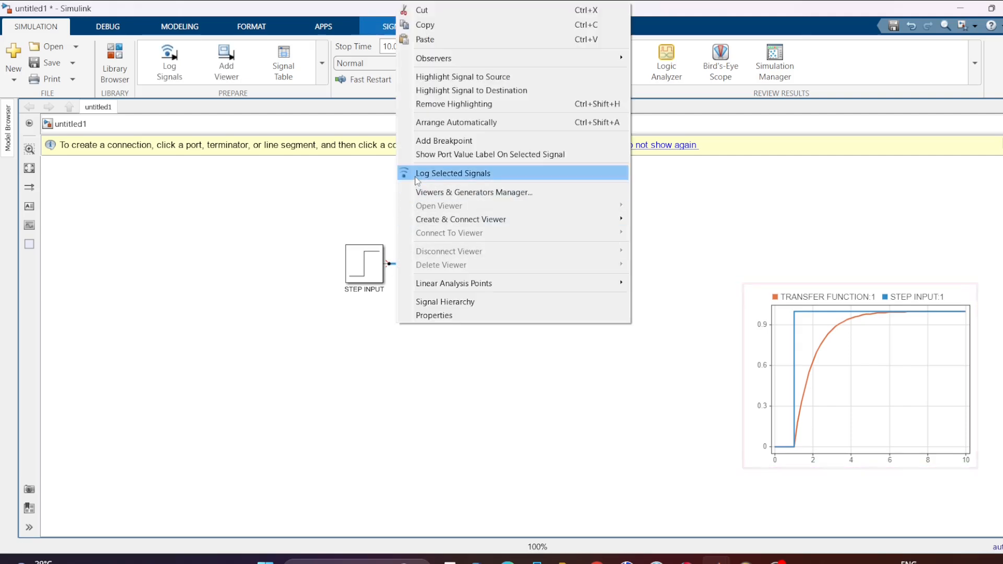
left_click(469, 175)
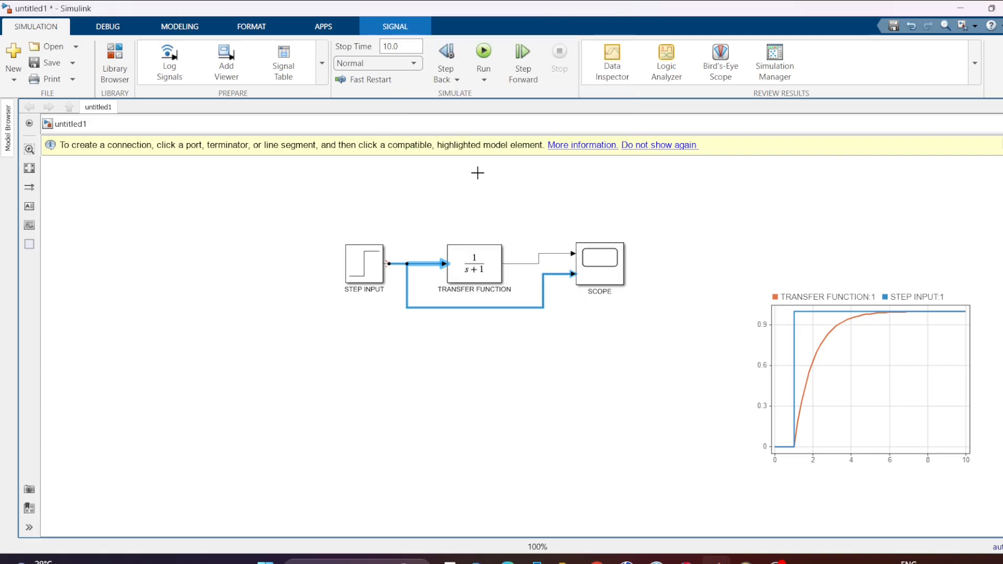
left_click(526, 255)
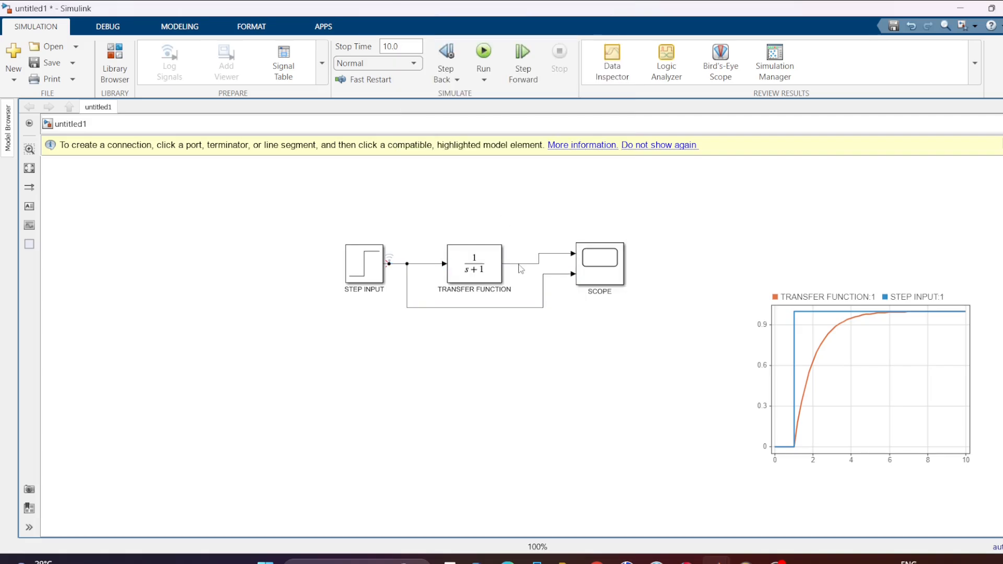
right_click(520, 264)
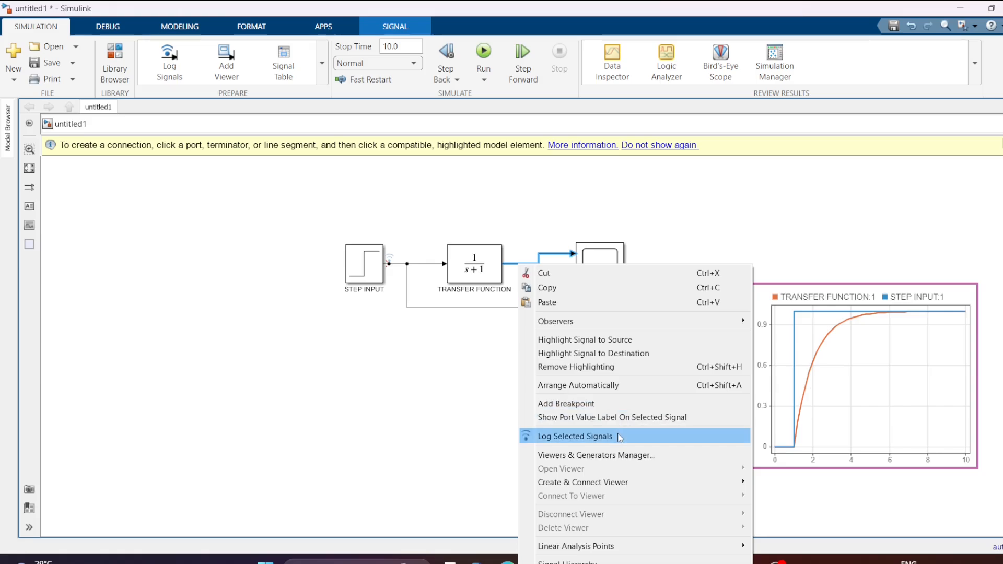
left_click(620, 437)
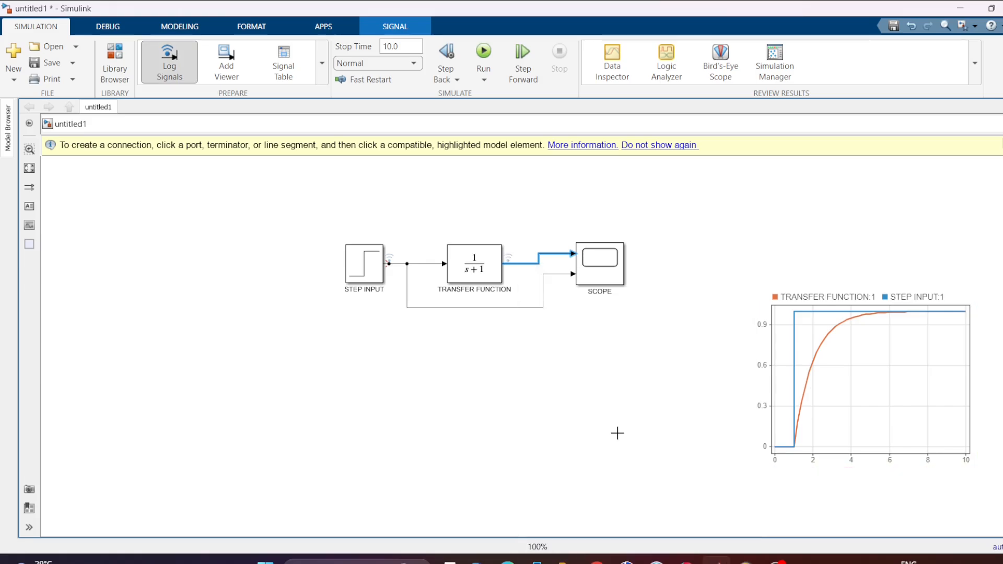
View the Dashboard Blocks signals of the current run in the Simulation Data Inspector, remove the duplicate TRANSFER FUNCTION:1 curve, and close the inspector.
left_click(621, 49)
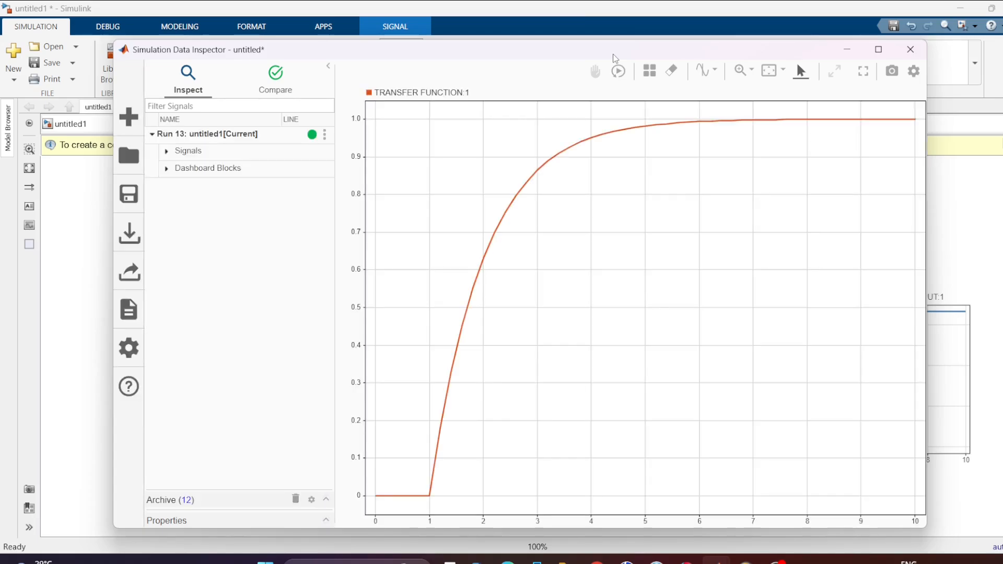
left_click(256, 169)
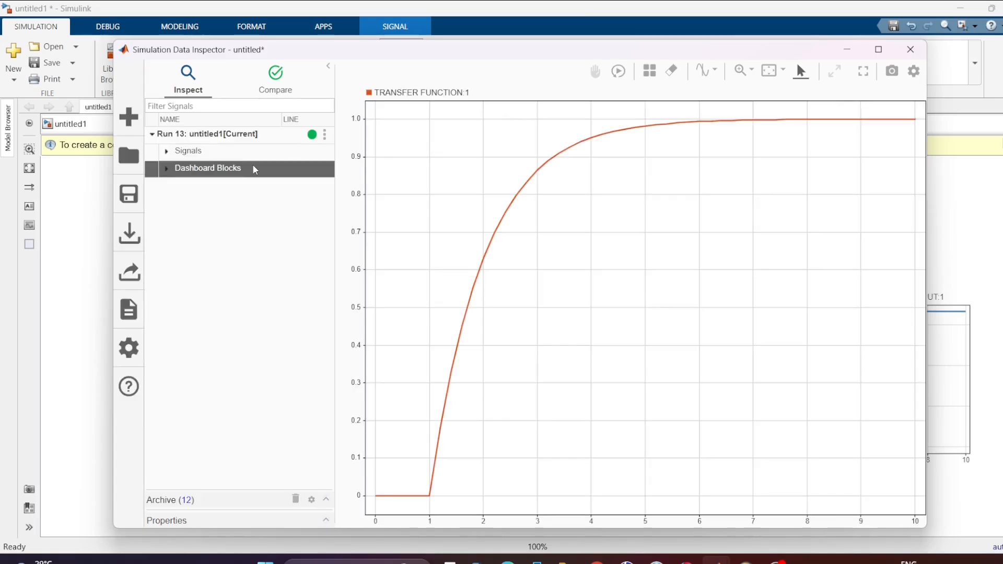
left_click(168, 169)
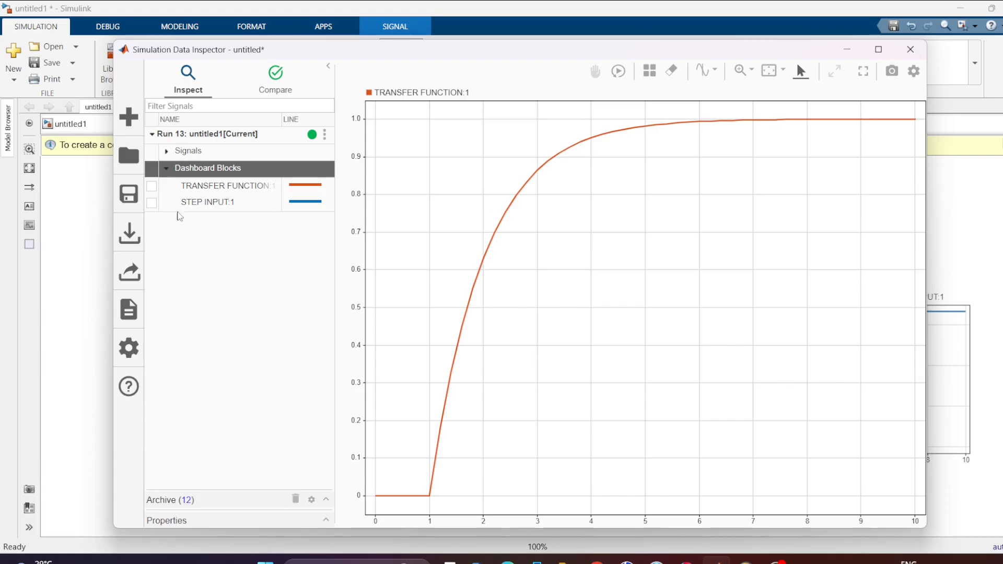
left_click(151, 186)
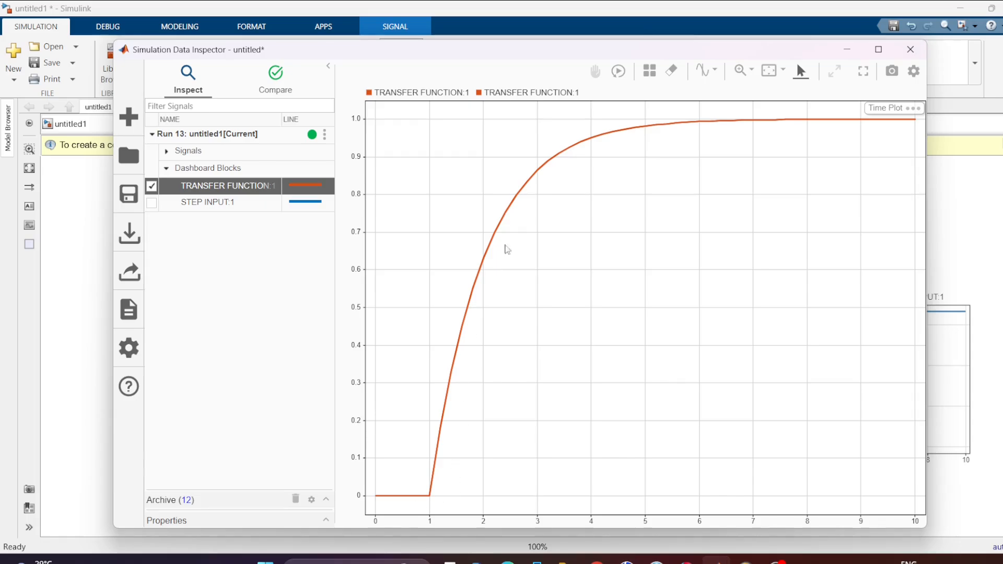
left_click(154, 204)
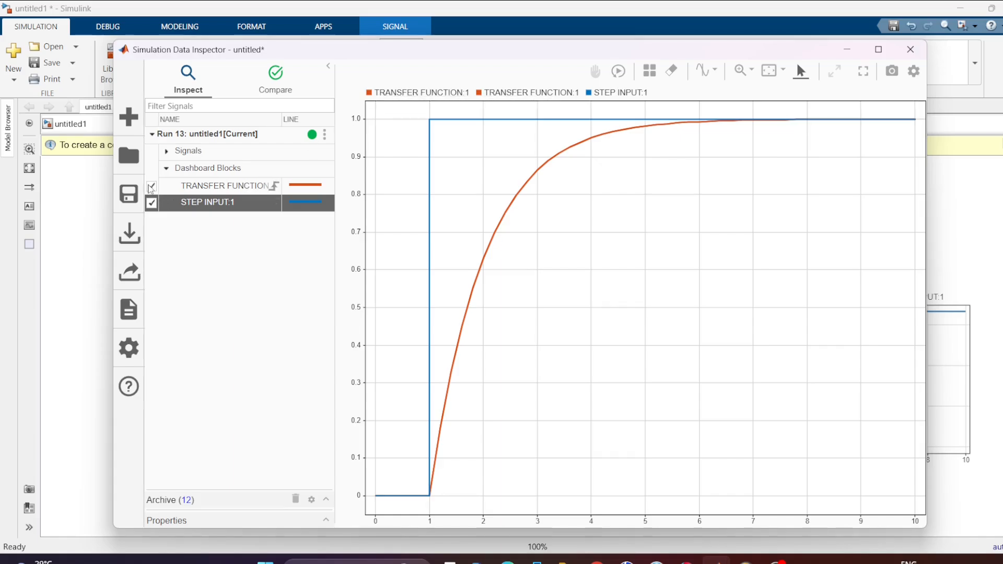
left_click(152, 186)
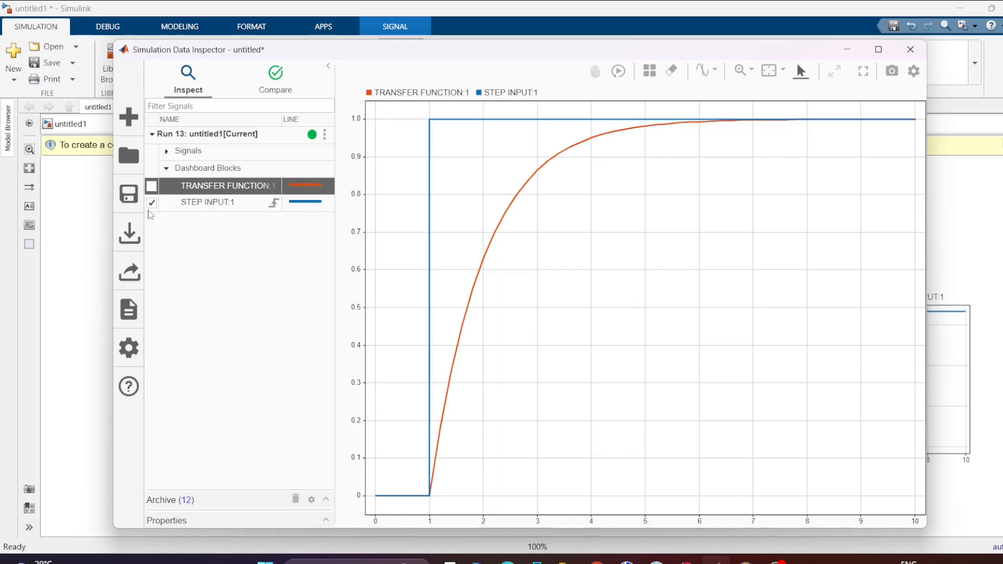
left_click(151, 209)
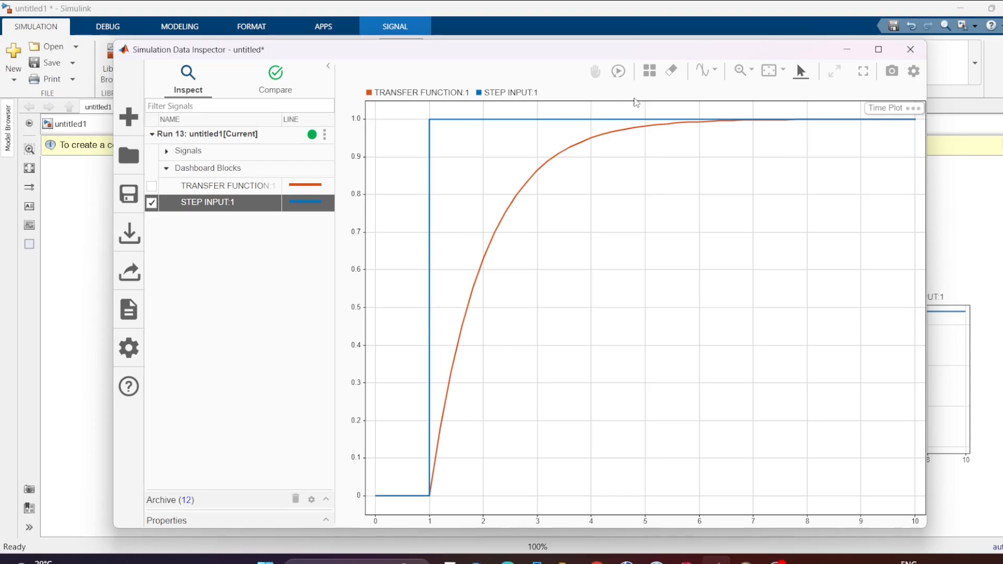
left_click(911, 48)
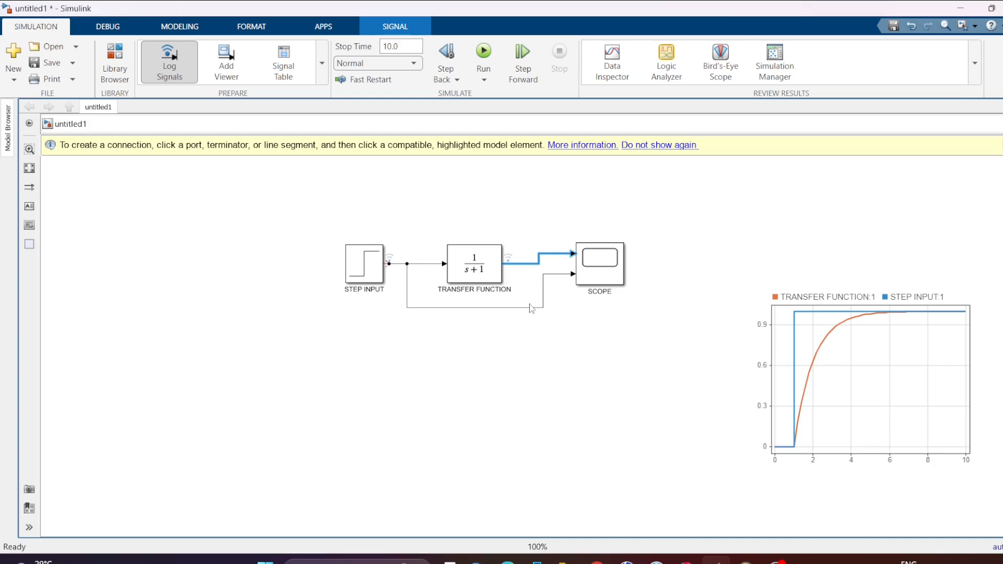
Move the STEP INPUT block farther left to widen its spacing from the TRANSFER FUNCTION block.
left_click(474, 266)
left_click_drag(367, 270, 228, 260)
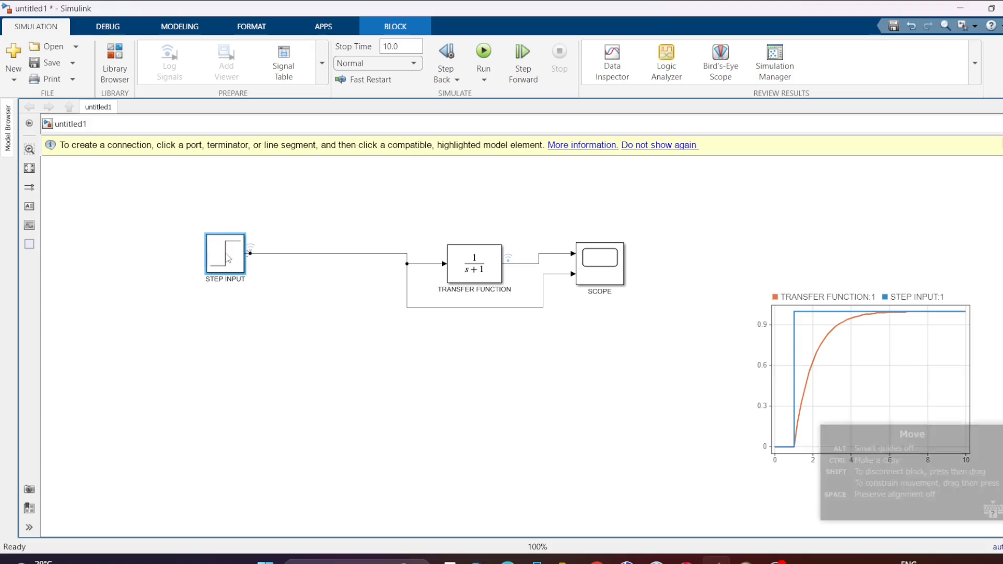
Set the TRANSFER FUNCTION numerator coefficients to [1 4 5] and denominator to [1 3 5 1], and enlarge the block to fit its full expression.
double_click(454, 302)
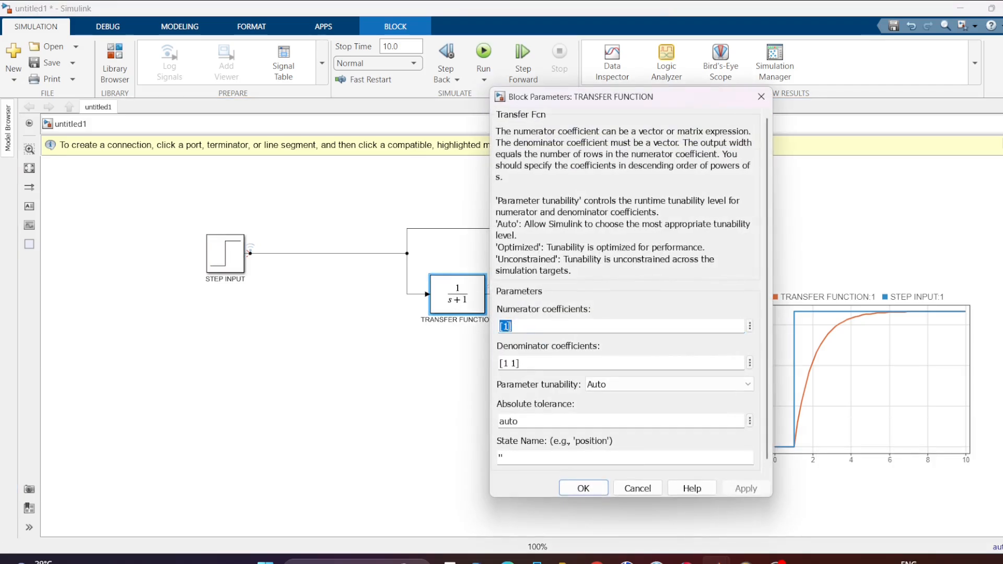
left_click(507, 326)
type("4")
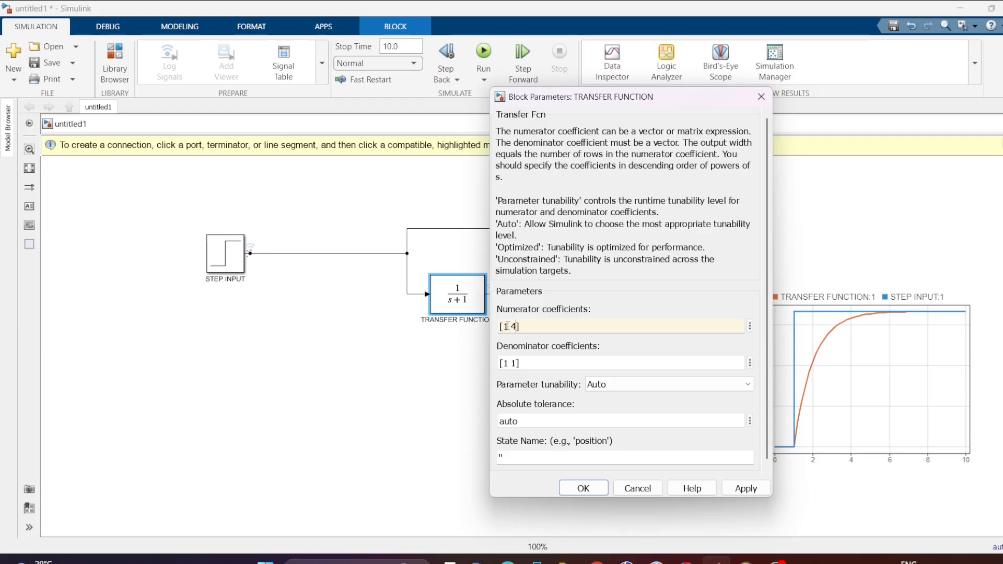
type(" 5")
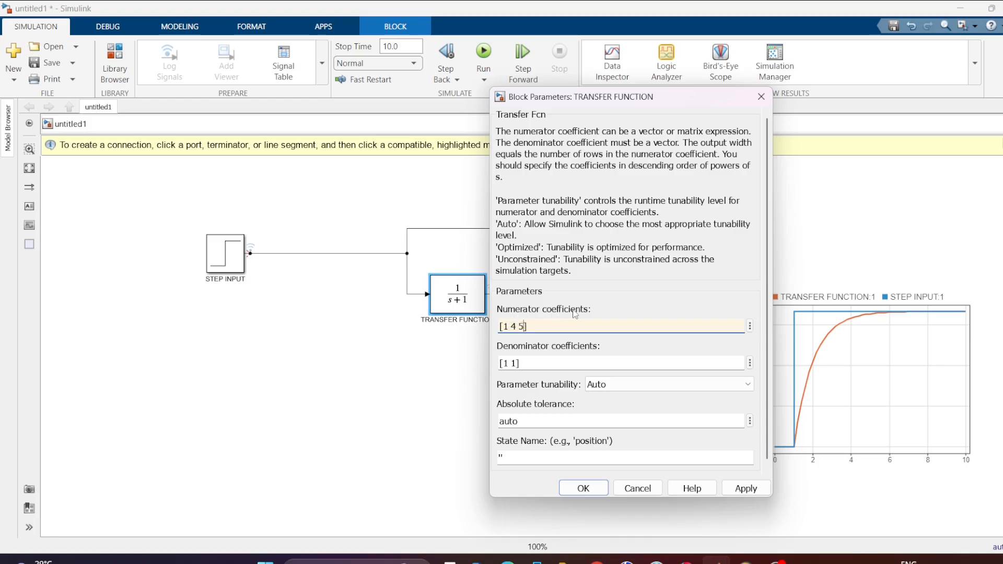
left_click(516, 362)
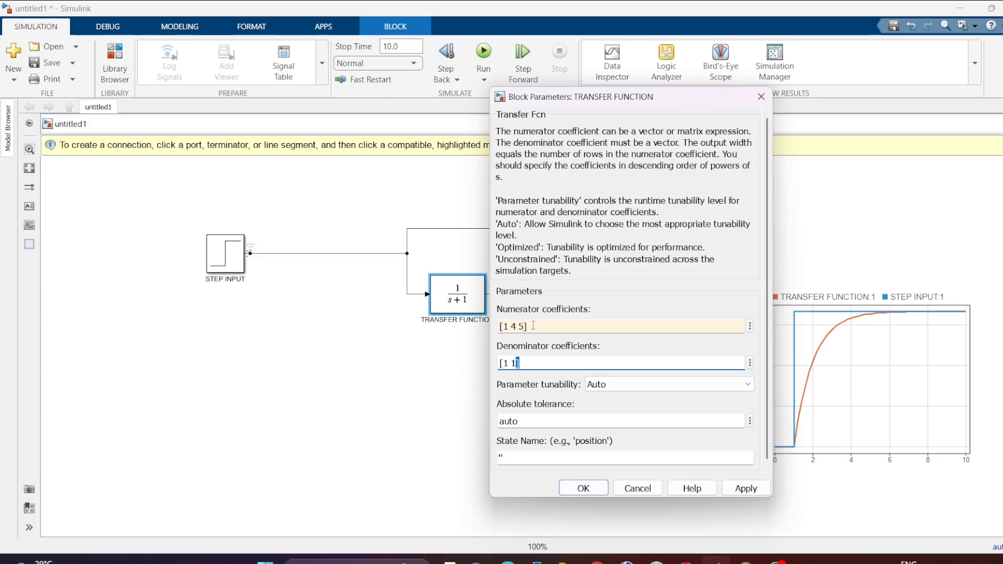
double_click(514, 364)
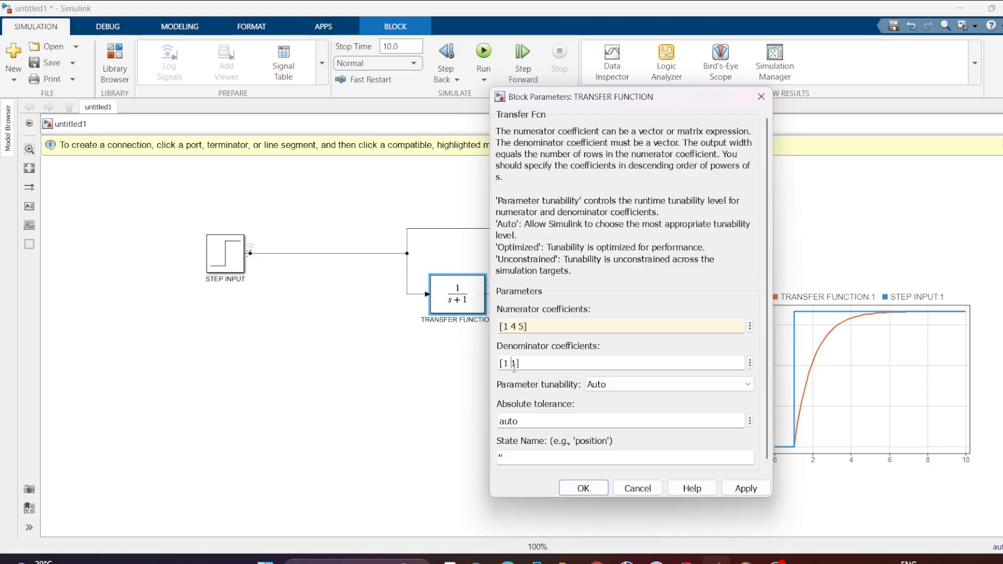
type("3 5")
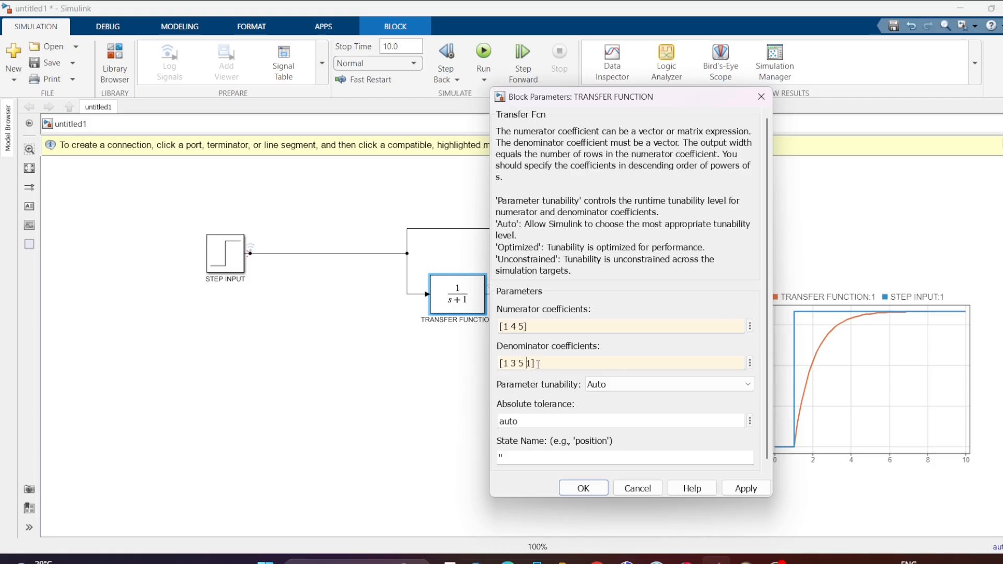
left_click(742, 493)
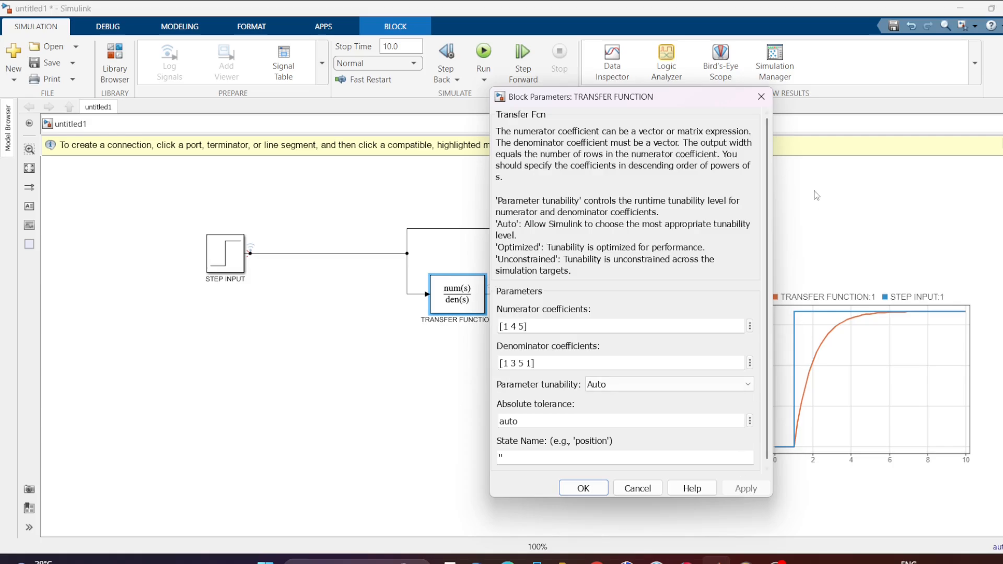
left_click(761, 96)
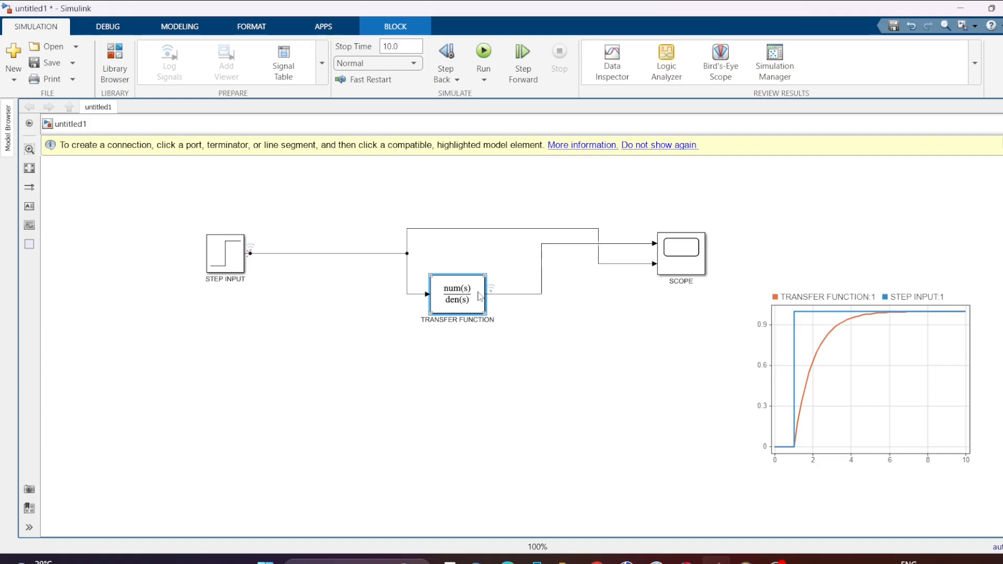
left_click_drag(490, 272, 548, 257)
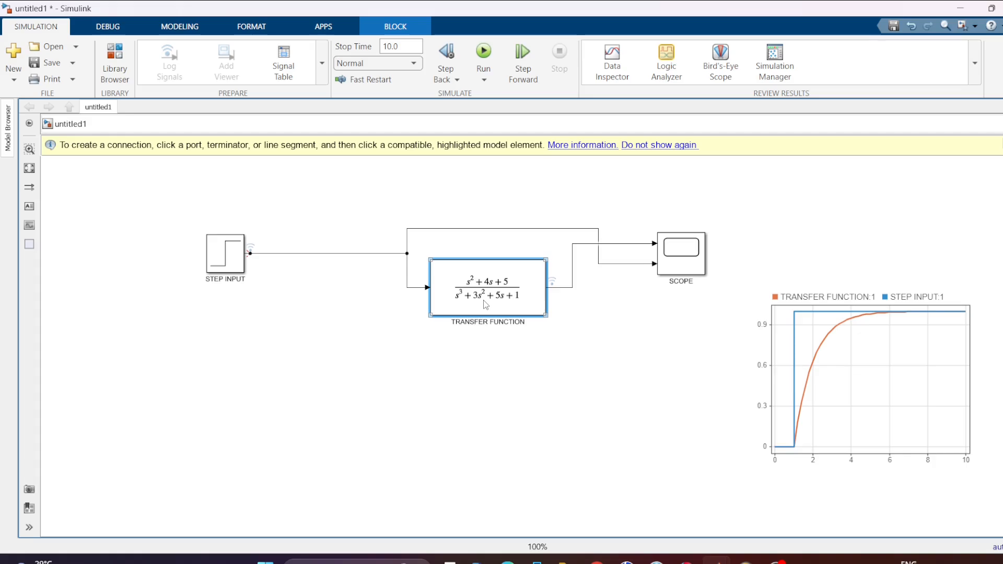
Run the simulation and view the curves in the SCOPE block with its legend shown and moved below the output curve.
left_click(485, 53)
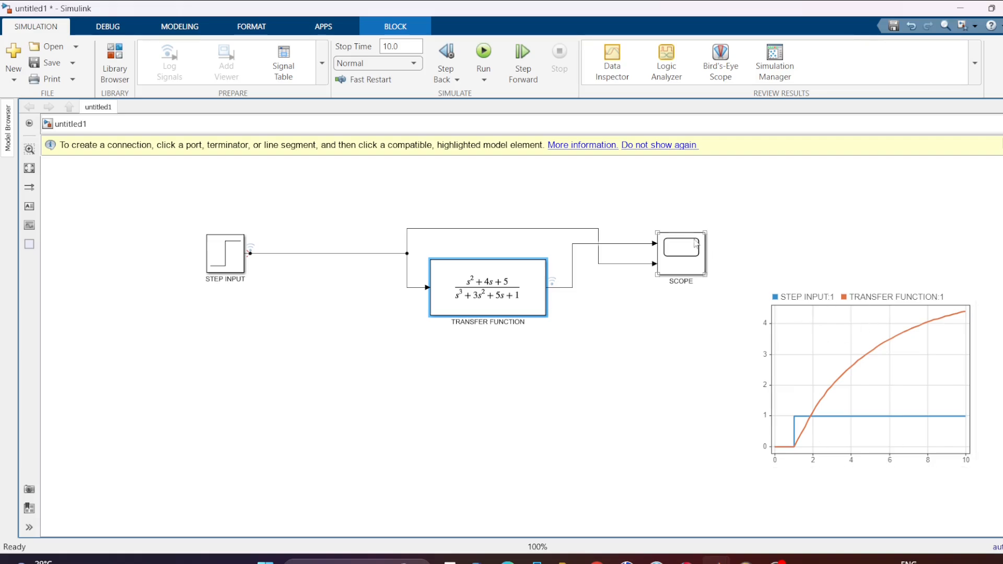
double_click(686, 255)
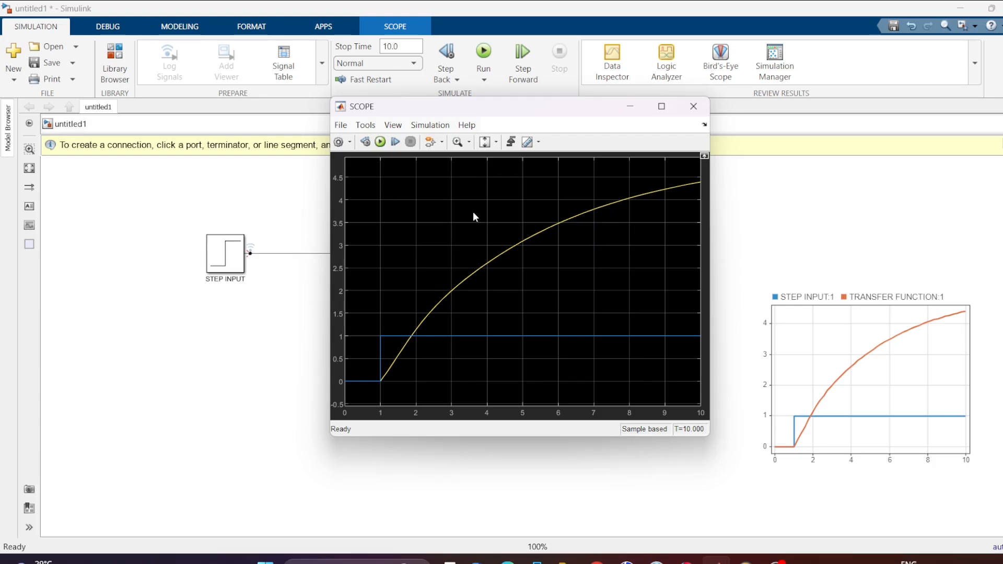
left_click(395, 126)
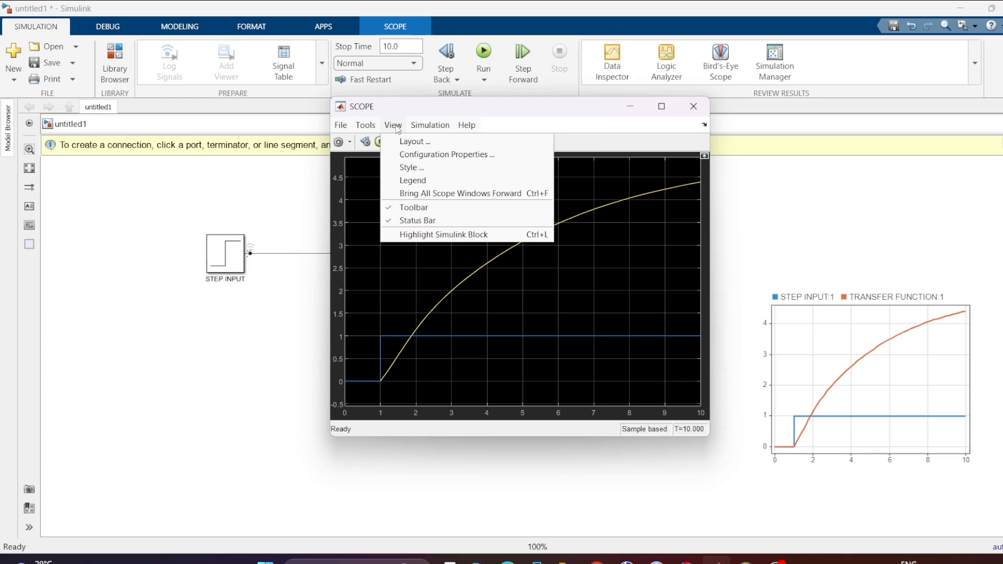
left_click(421, 183)
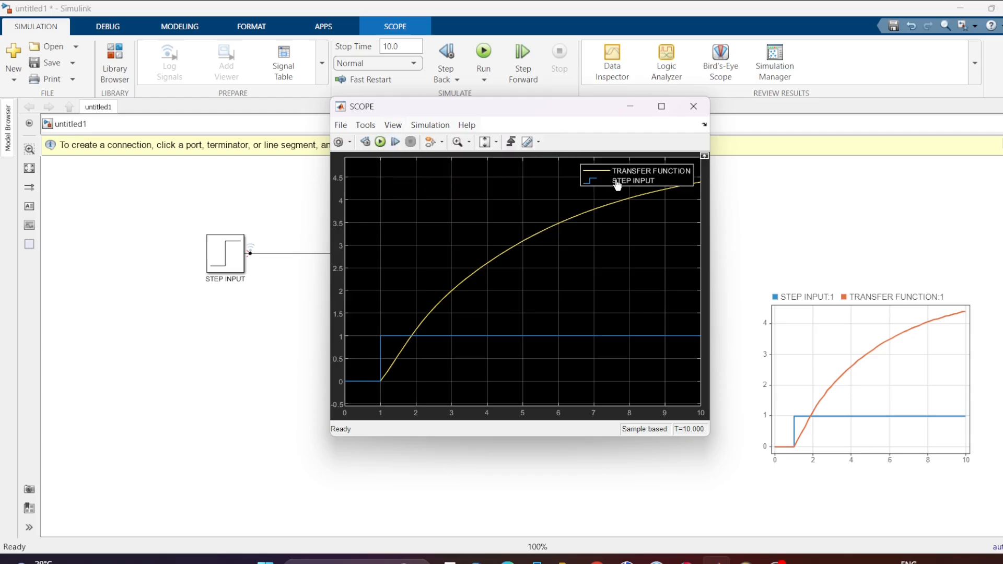
left_click_drag(613, 177, 622, 259)
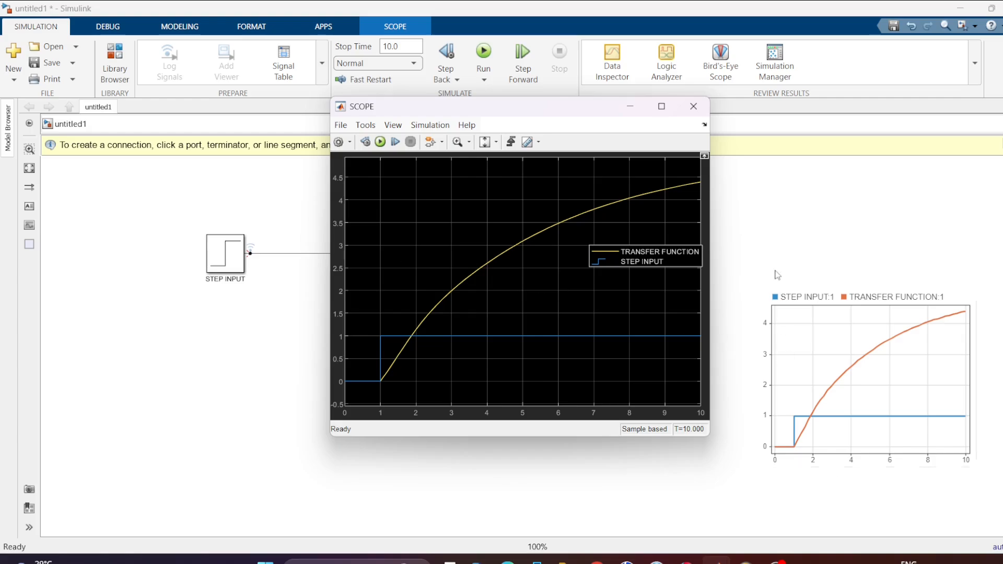
left_click(699, 105)
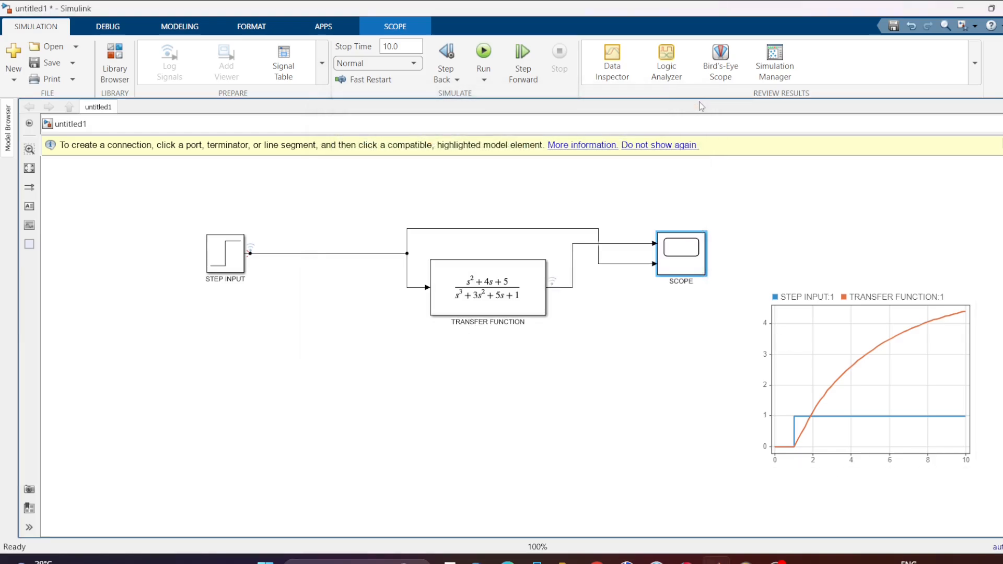
Set the TRANSFER FUNCTION numerator coefficients to [1 4 6 5] and rerun the simulation.
left_click(520, 287)
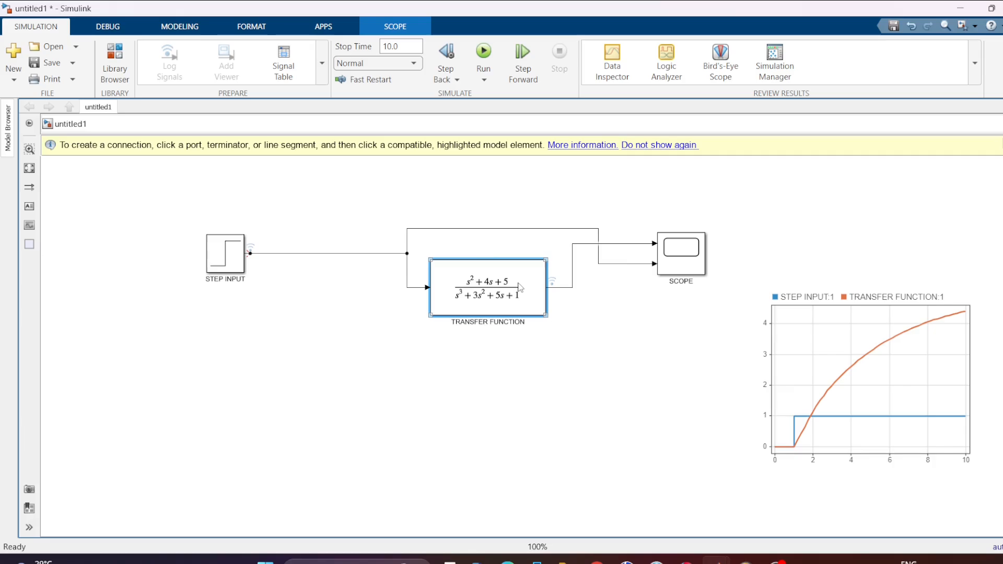
double_click(520, 286)
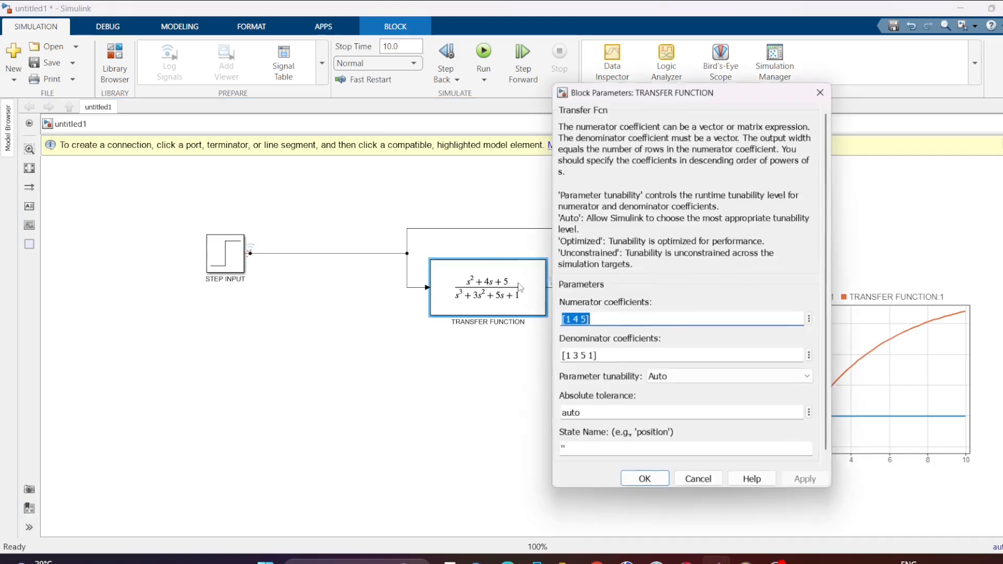
double_click(583, 320)
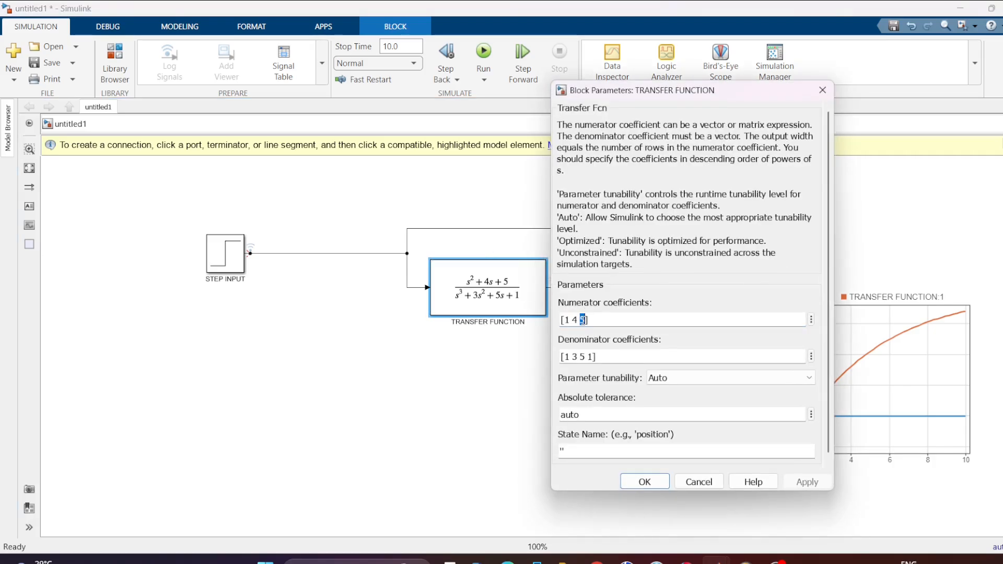
left_click(583, 320)
type("6")
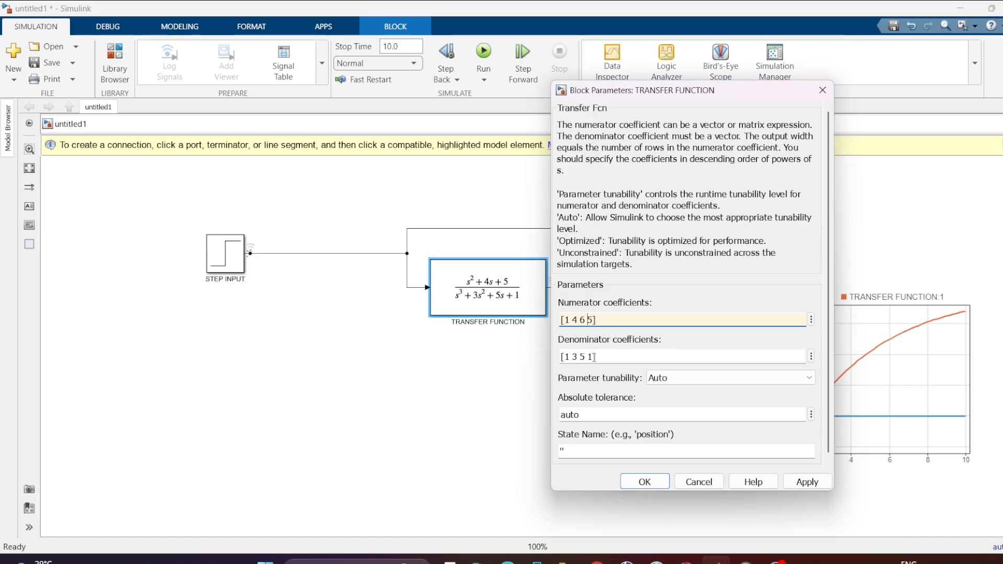
left_click(800, 481)
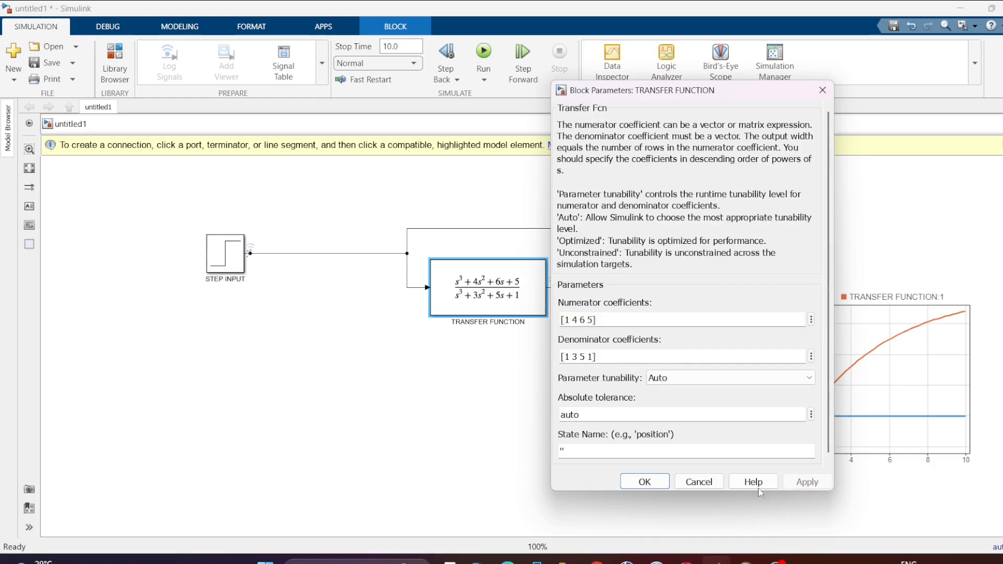
left_click(644, 482)
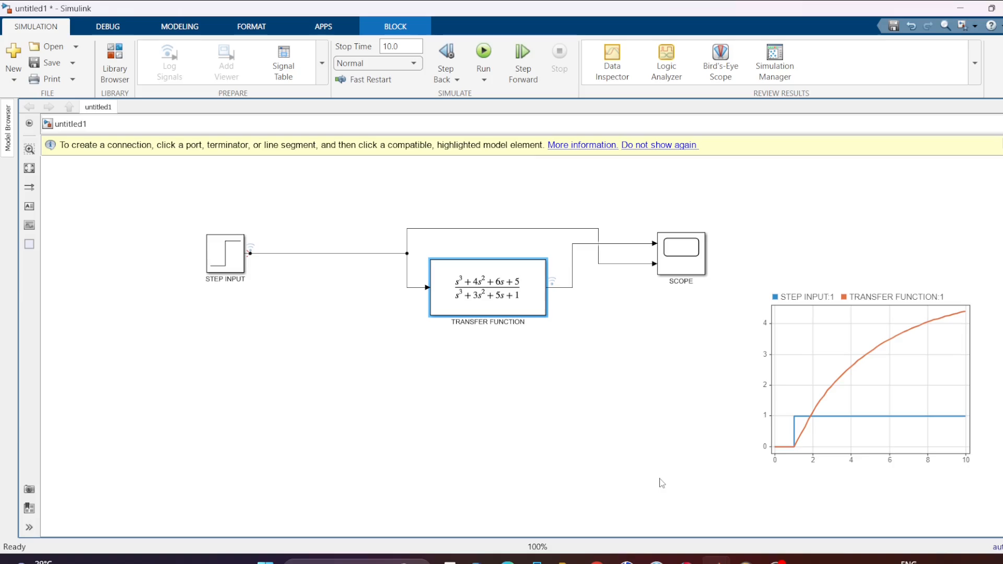
left_click(475, 58)
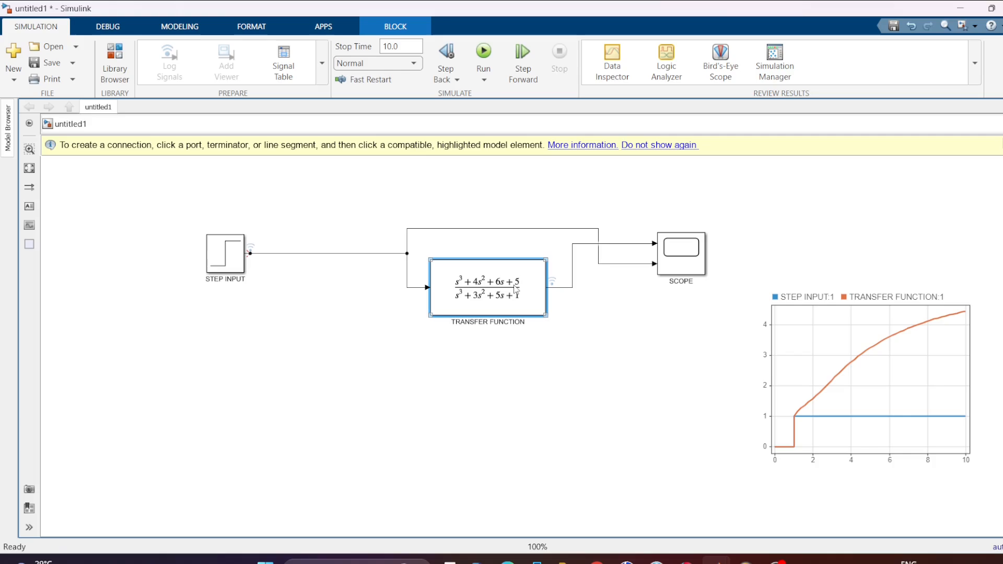
Try to apply the fourth-order numerator [1 4 6 5 4] to the TRANSFER FUNCTION block, and close its parameters.
double_click(515, 289)
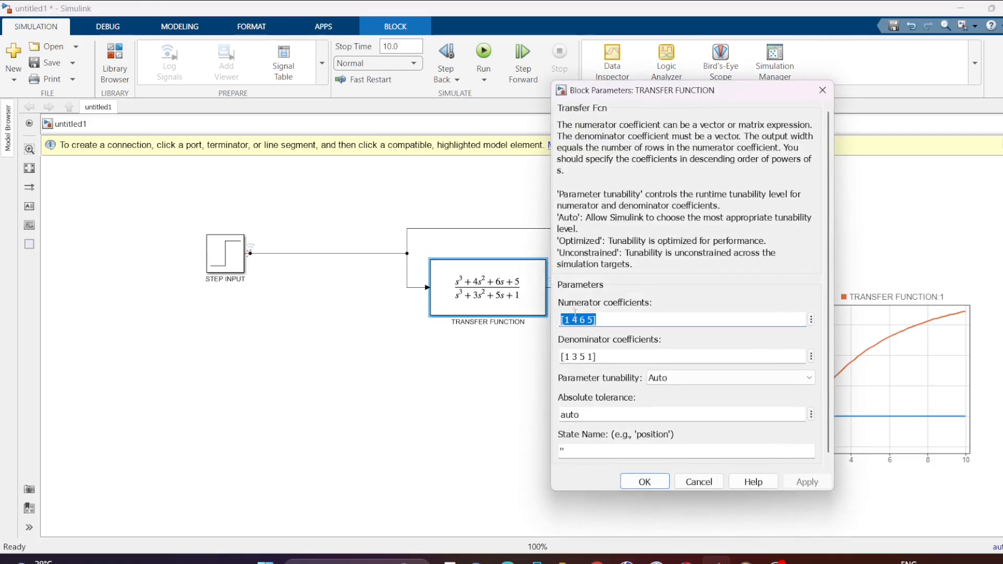
left_click(592, 320)
type("4")
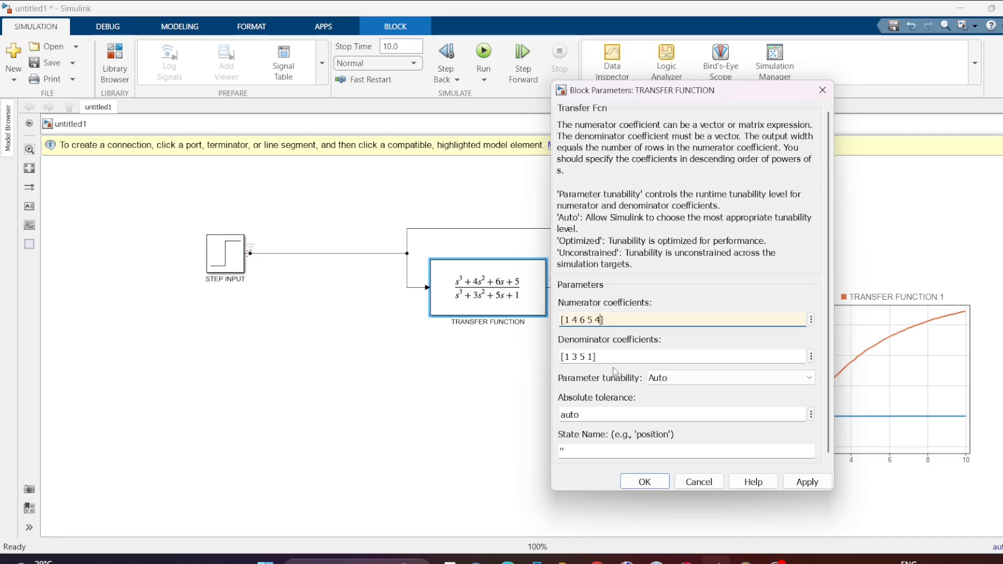
left_click(810, 483)
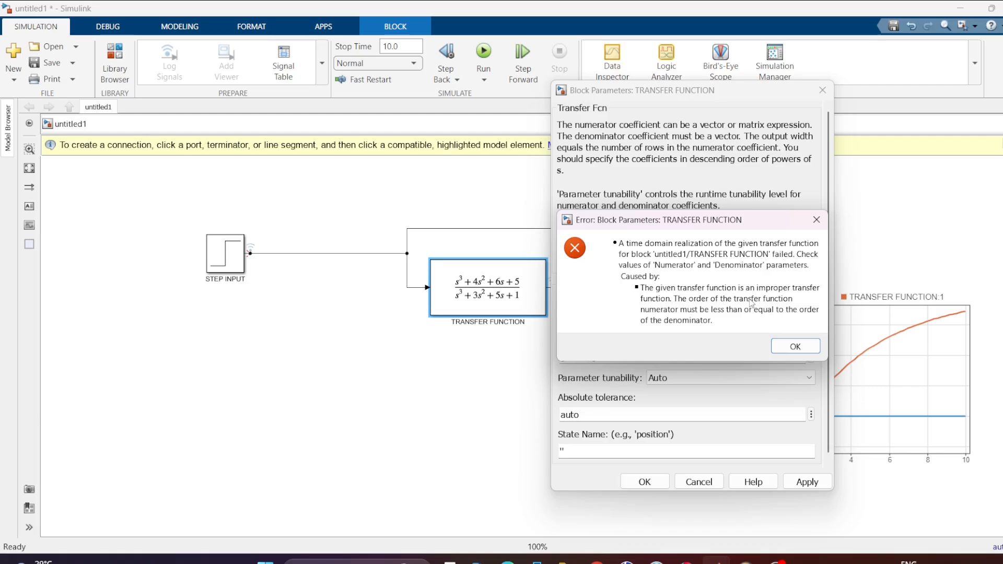
left_click(816, 221)
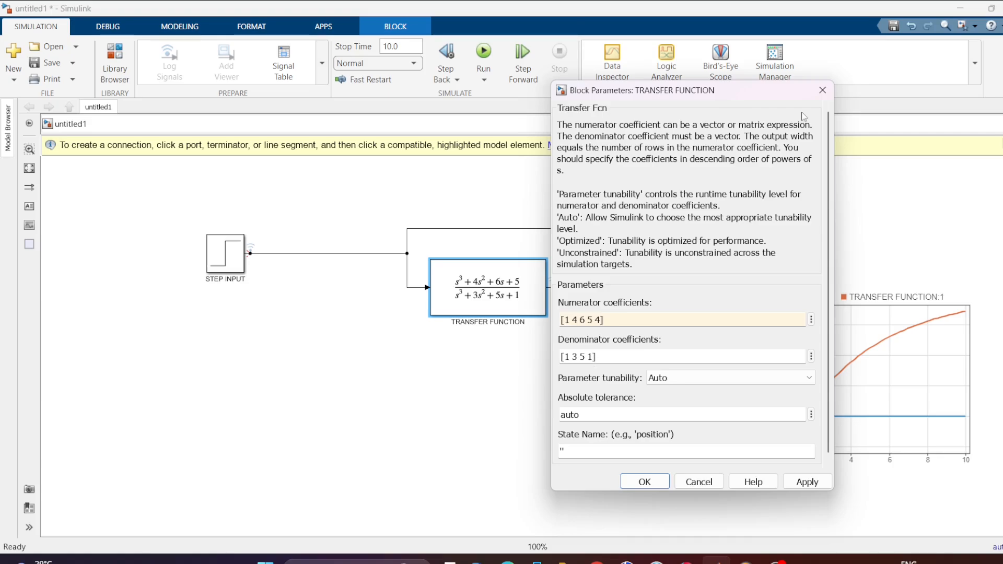
left_click(822, 90)
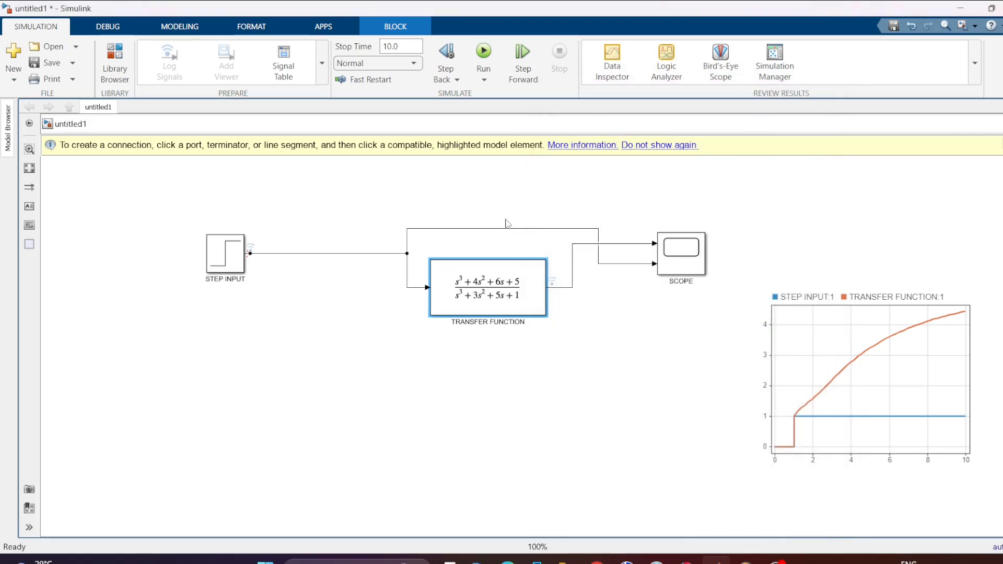